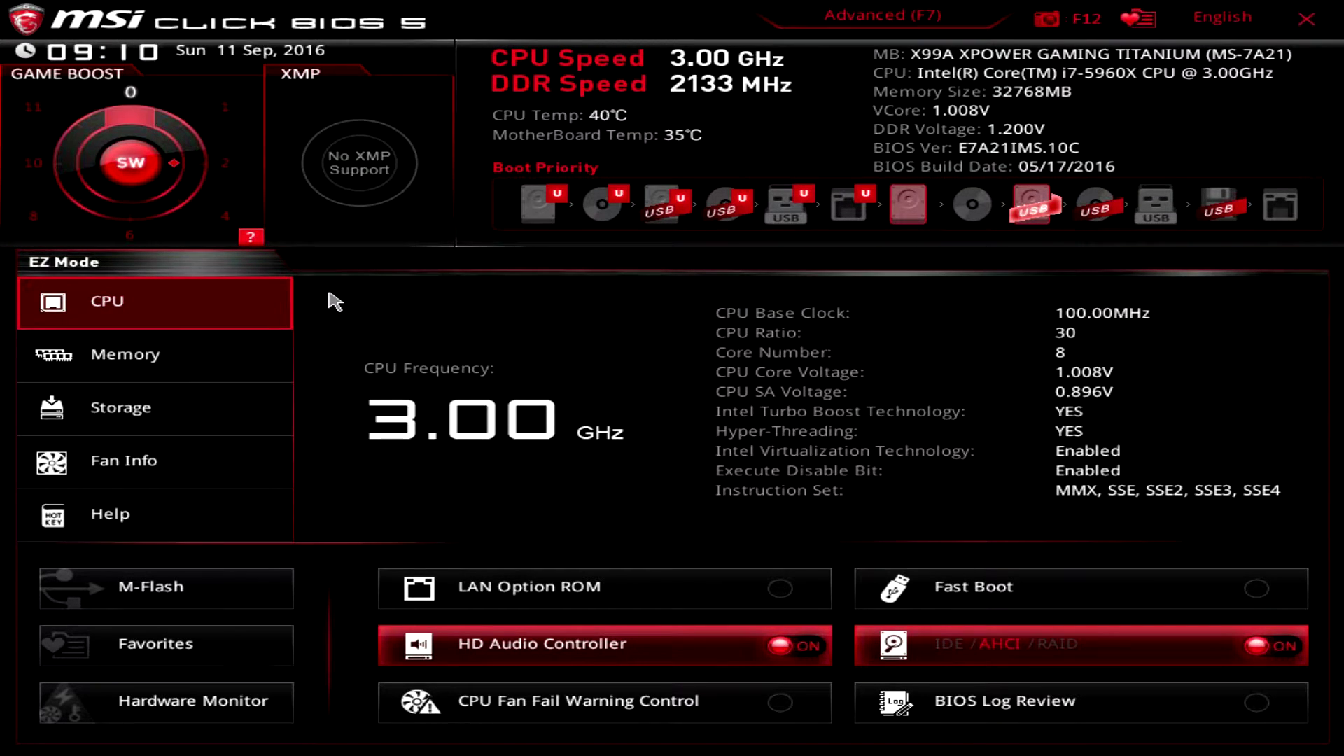
Toggle between Advanced and EZ Mode views, and try dragging the hard disk earlier in boot order
left_click(921, 30)
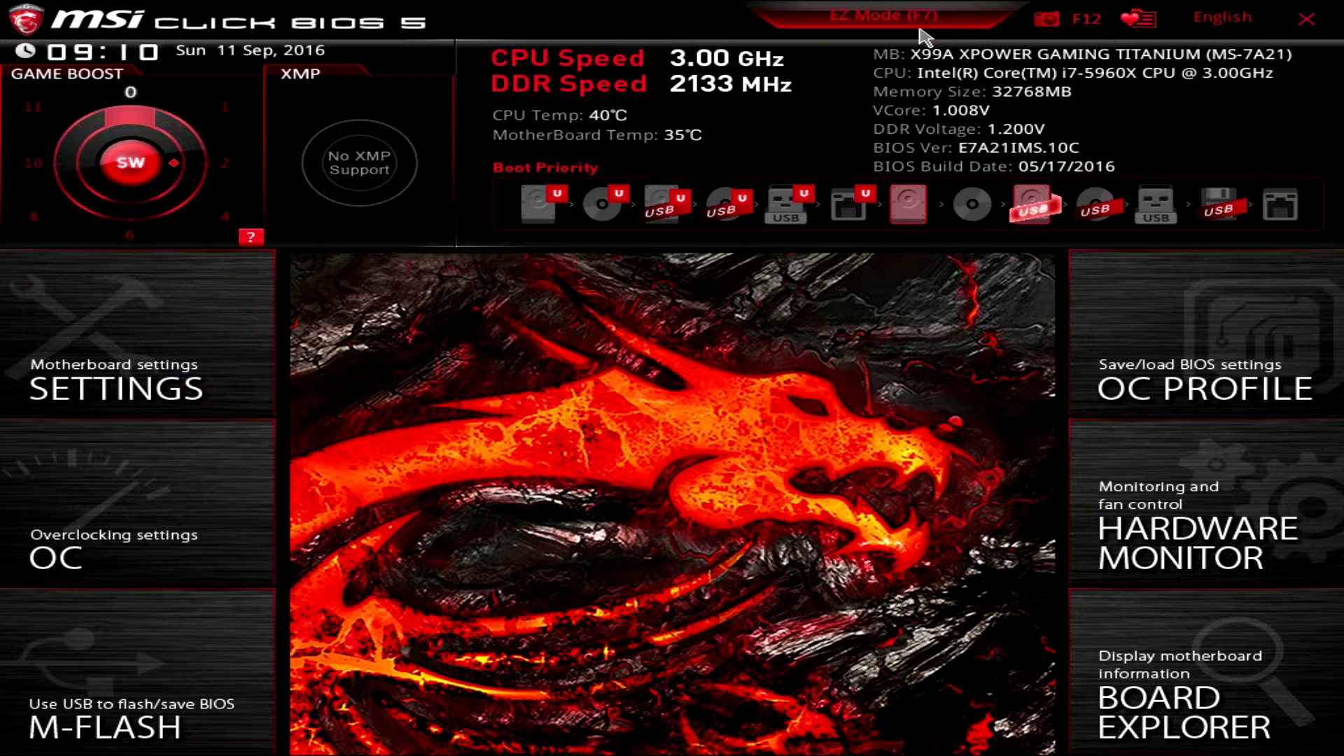
left_click(921, 27)
left_click(919, 22)
left_click(919, 20)
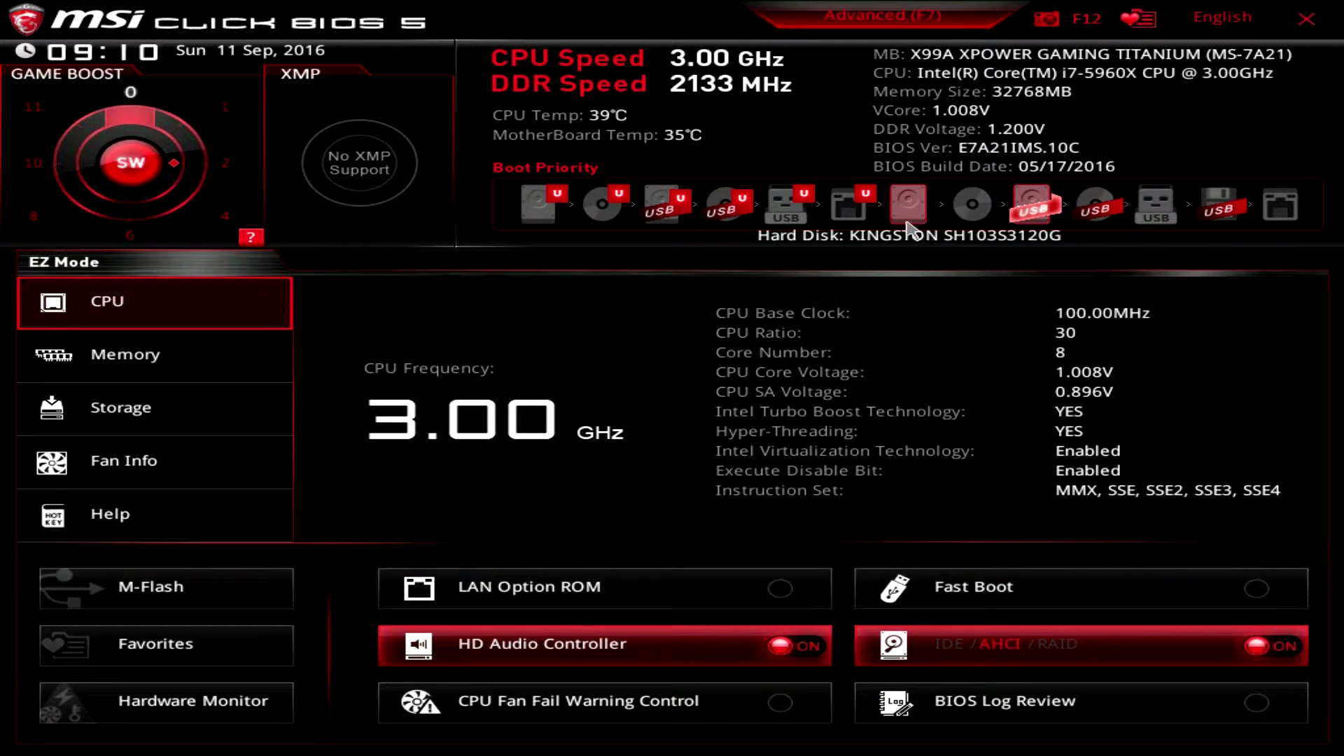
mouse_move(906, 217)
left_mouse_down()
mouse_move(831, 227)
mouse_move(908, 218)
left_mouse_up()
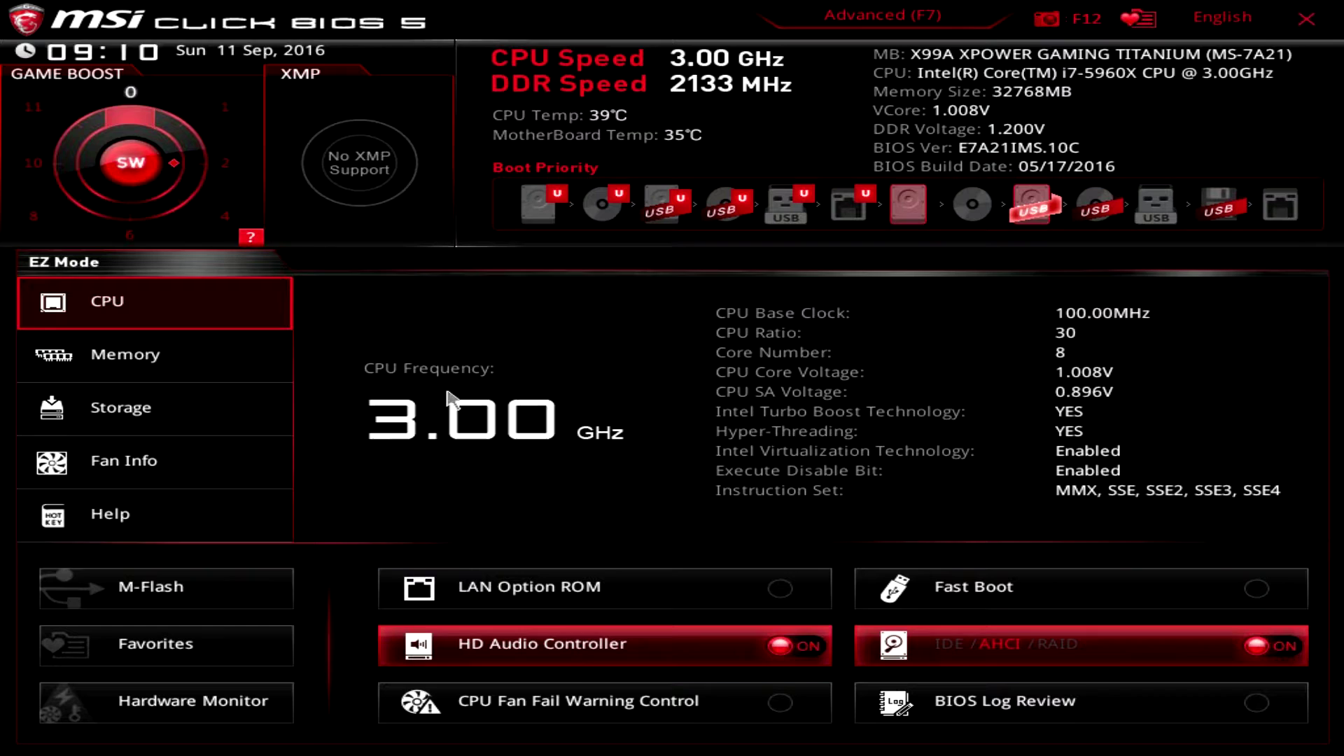
Review the installed memory modules, storage devices with SATA mode, and fan speed curves
left_click(66, 351)
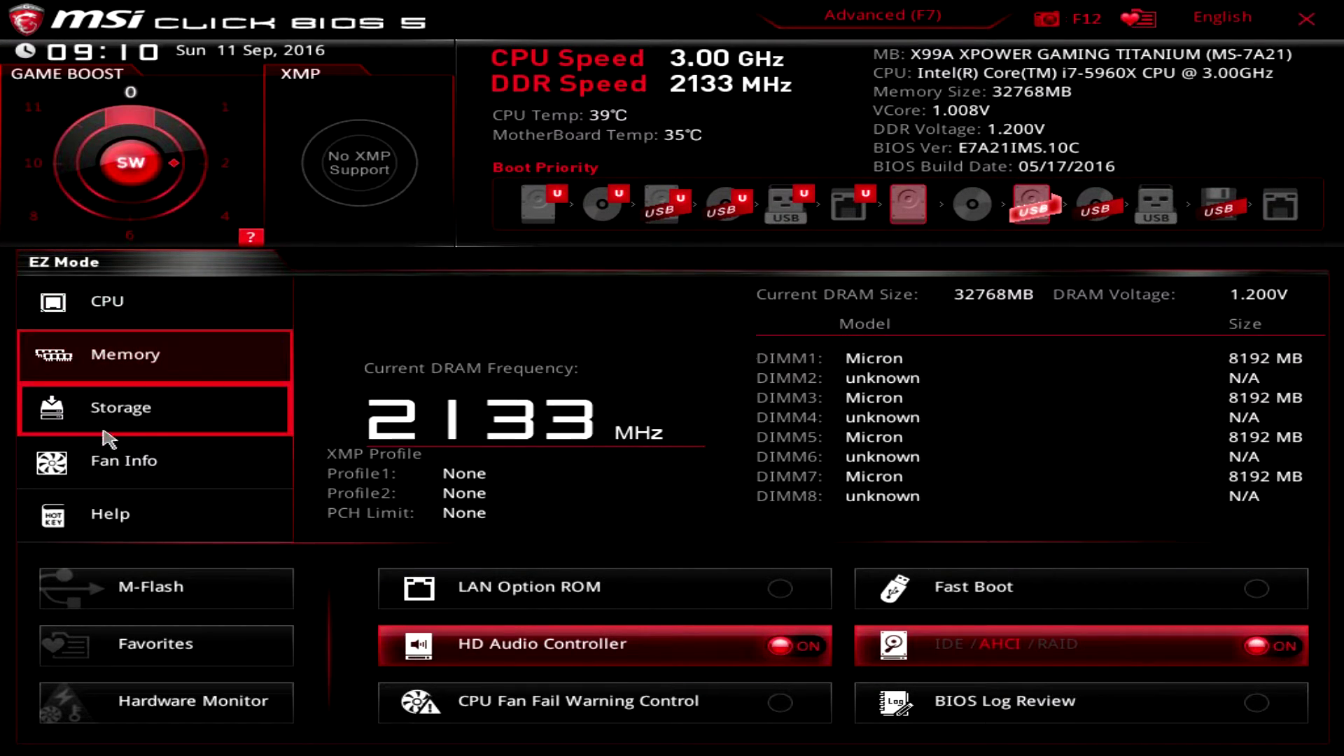
left_click(135, 420)
left_click(80, 463)
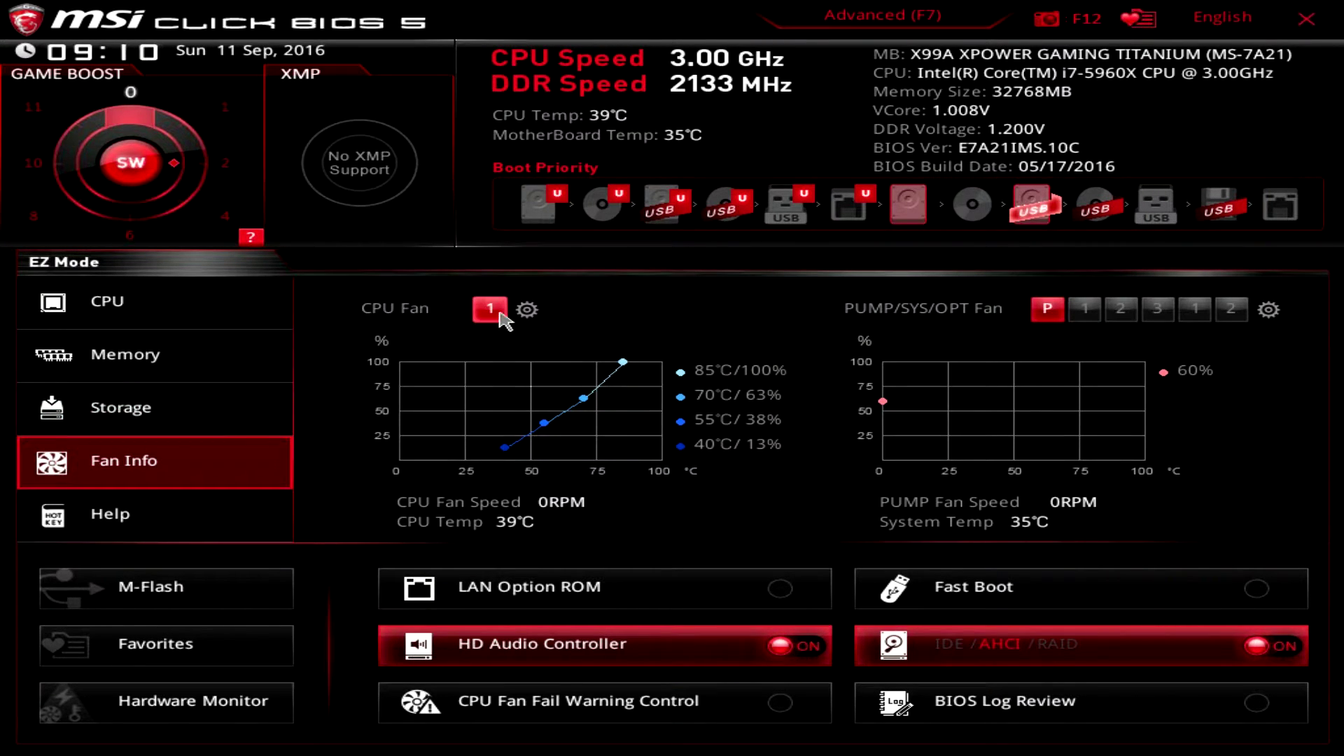
Look at the detailed CPU fan control settings, then bring up the Help page with Game Boost stages and hotkeys
left_click(523, 312)
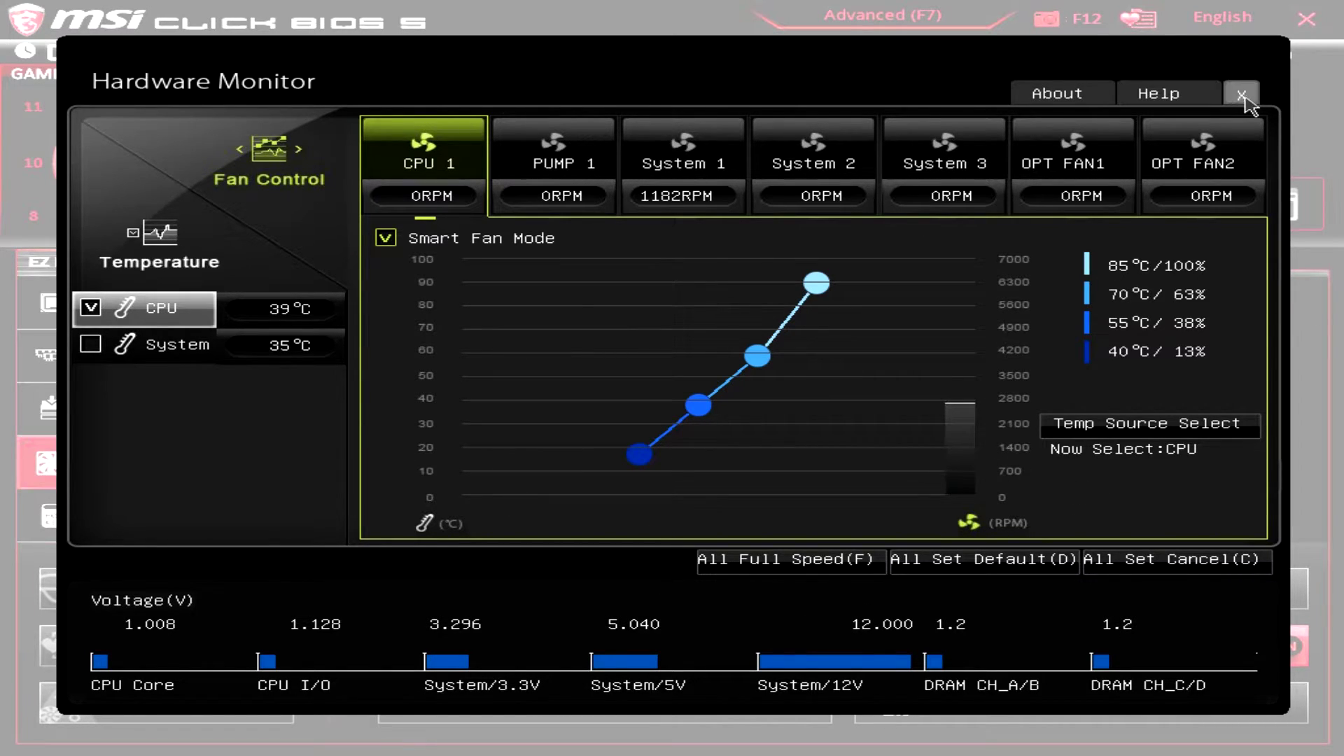
left_click(1243, 95)
left_click(284, 516)
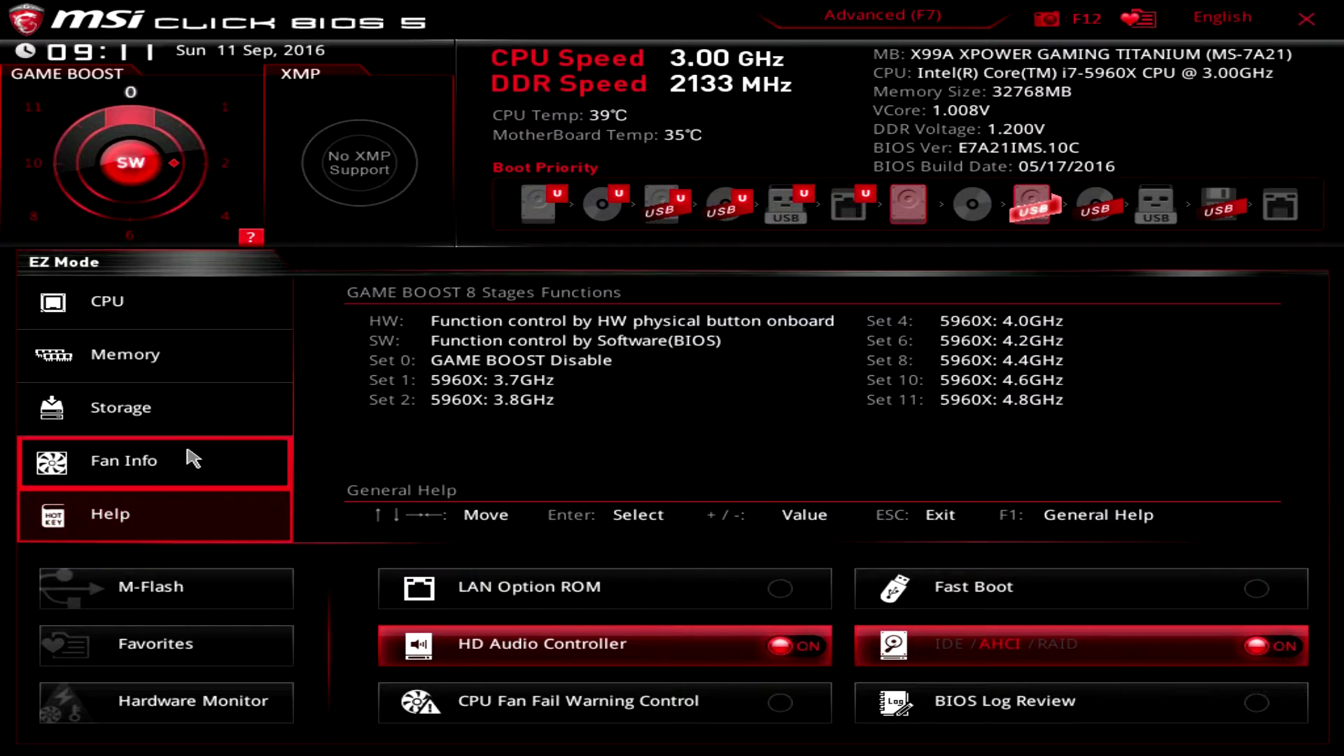
Start M-Flash but decline flash mode, view the Favorites list, then reopen the Hardware Monitor
left_click(165, 601)
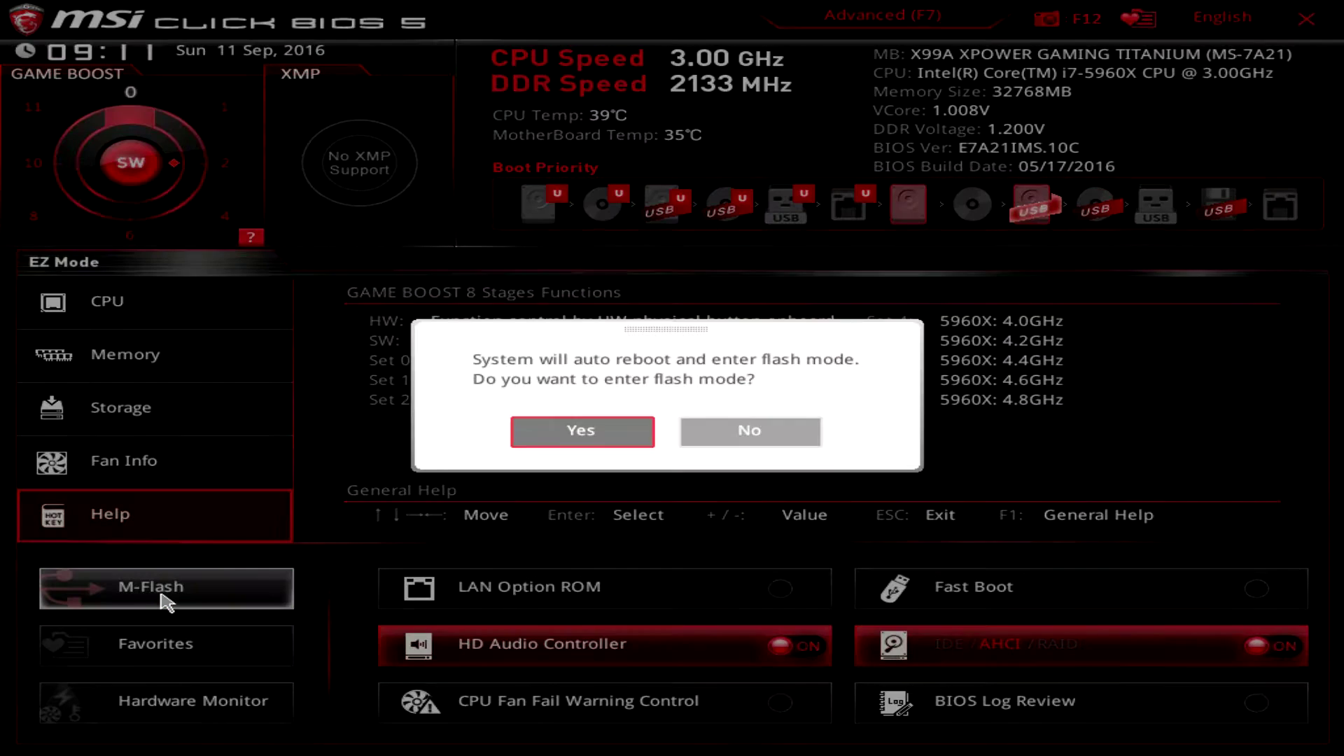
left_click(777, 439)
left_click(140, 652)
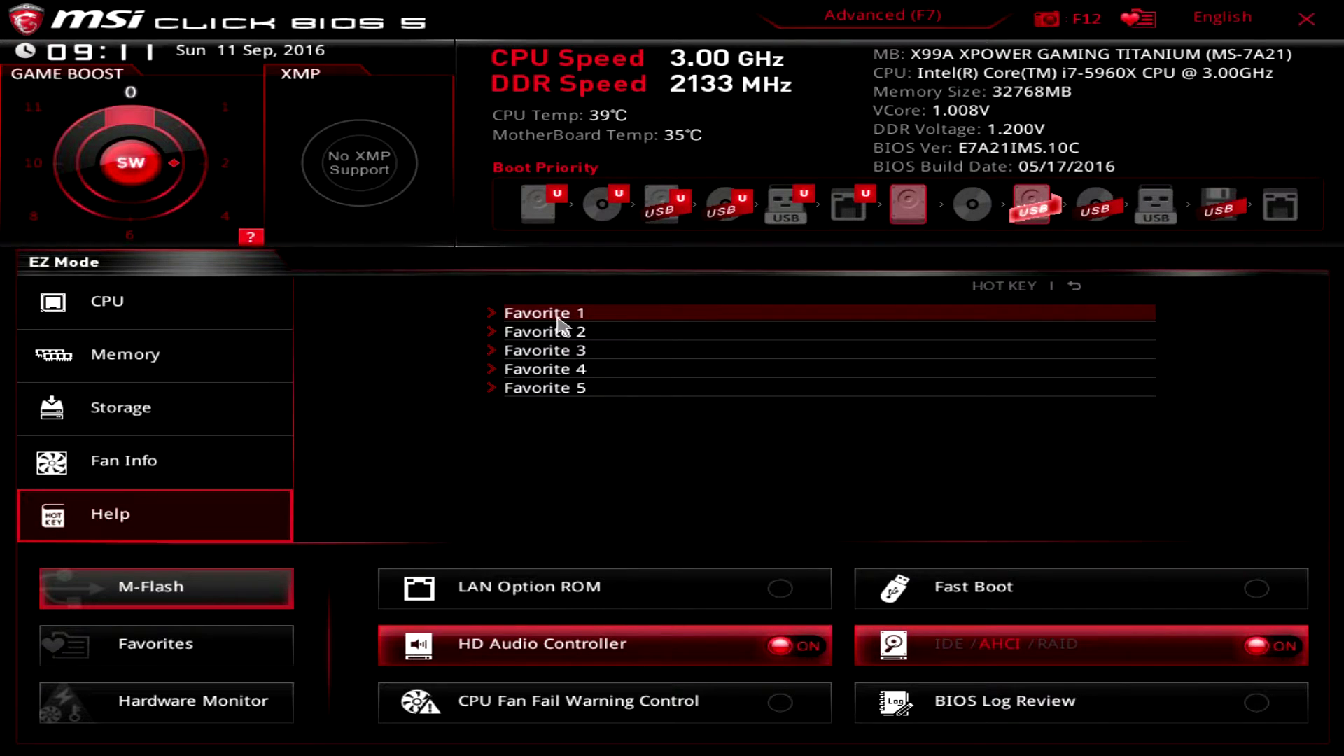
left_click(175, 713)
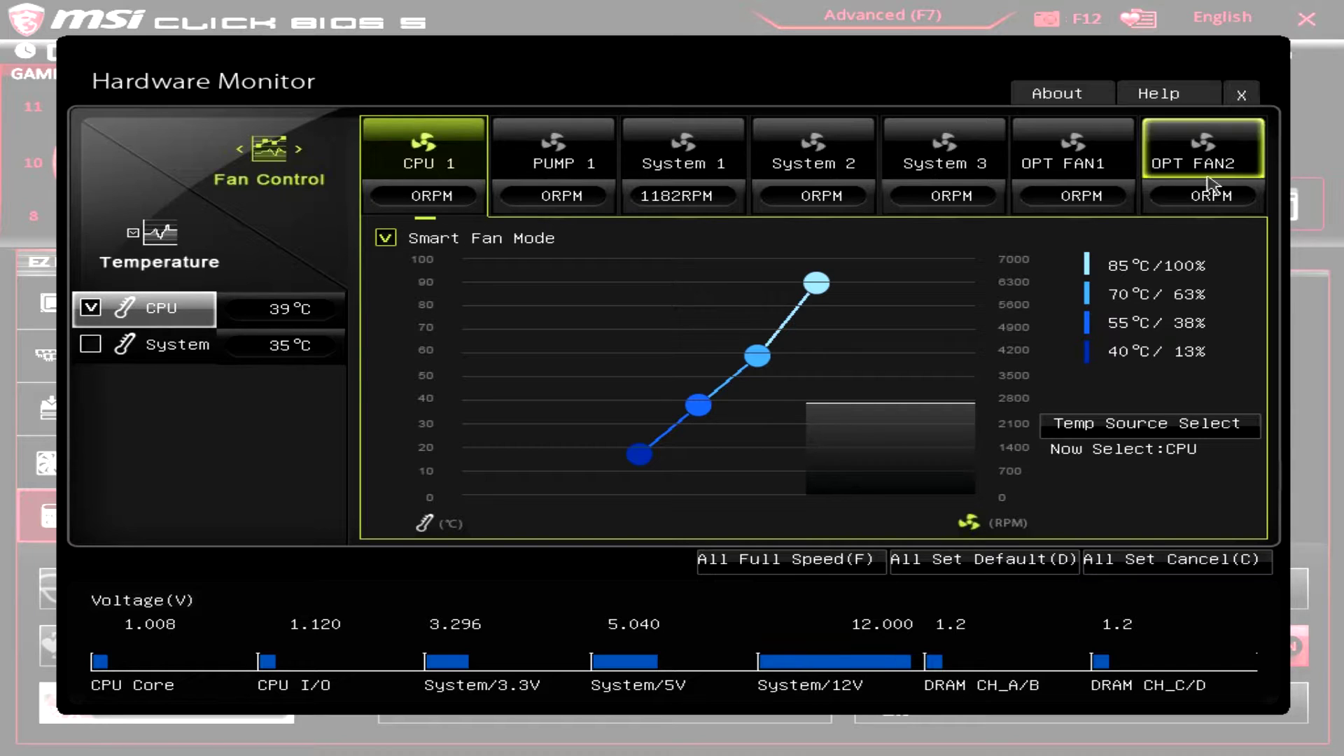
Close the Hardware Monitor, toggle the HD Audio Controller, and switch to Advanced mode (F7)
left_click(1242, 93)
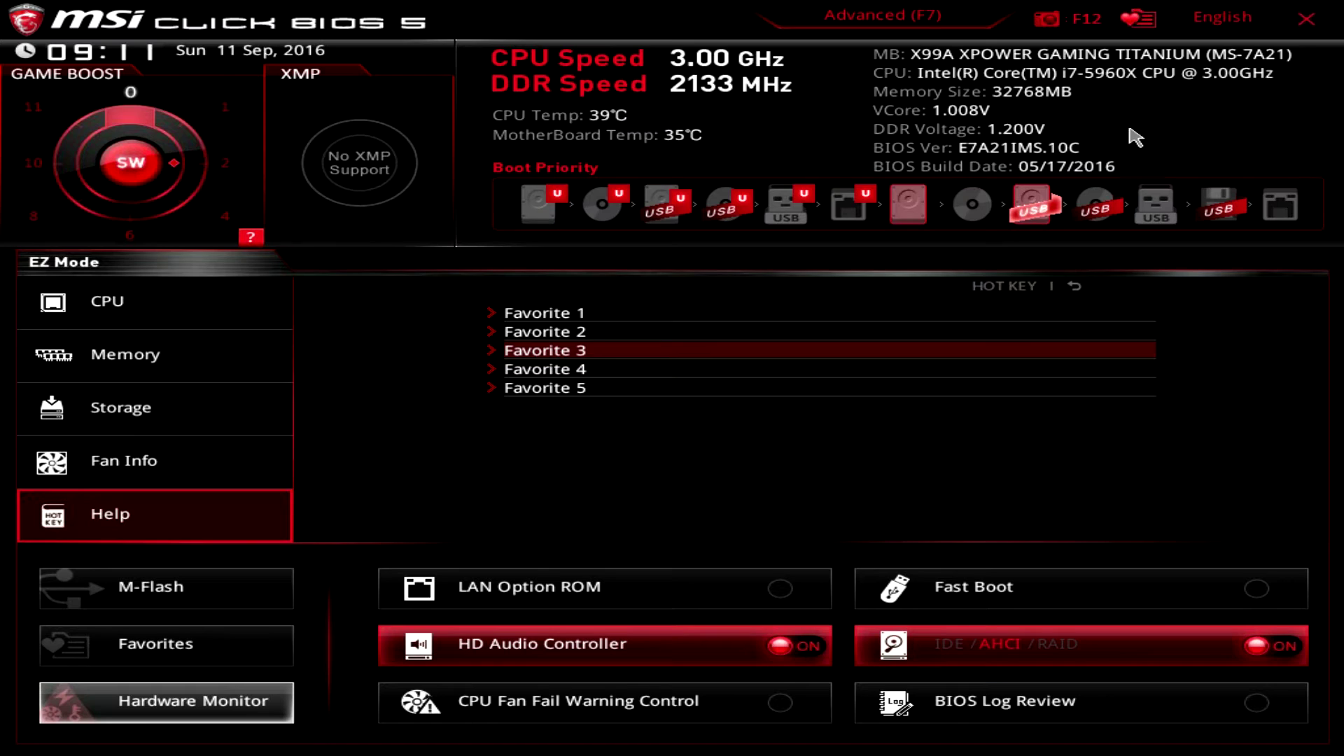
left_click(724, 647)
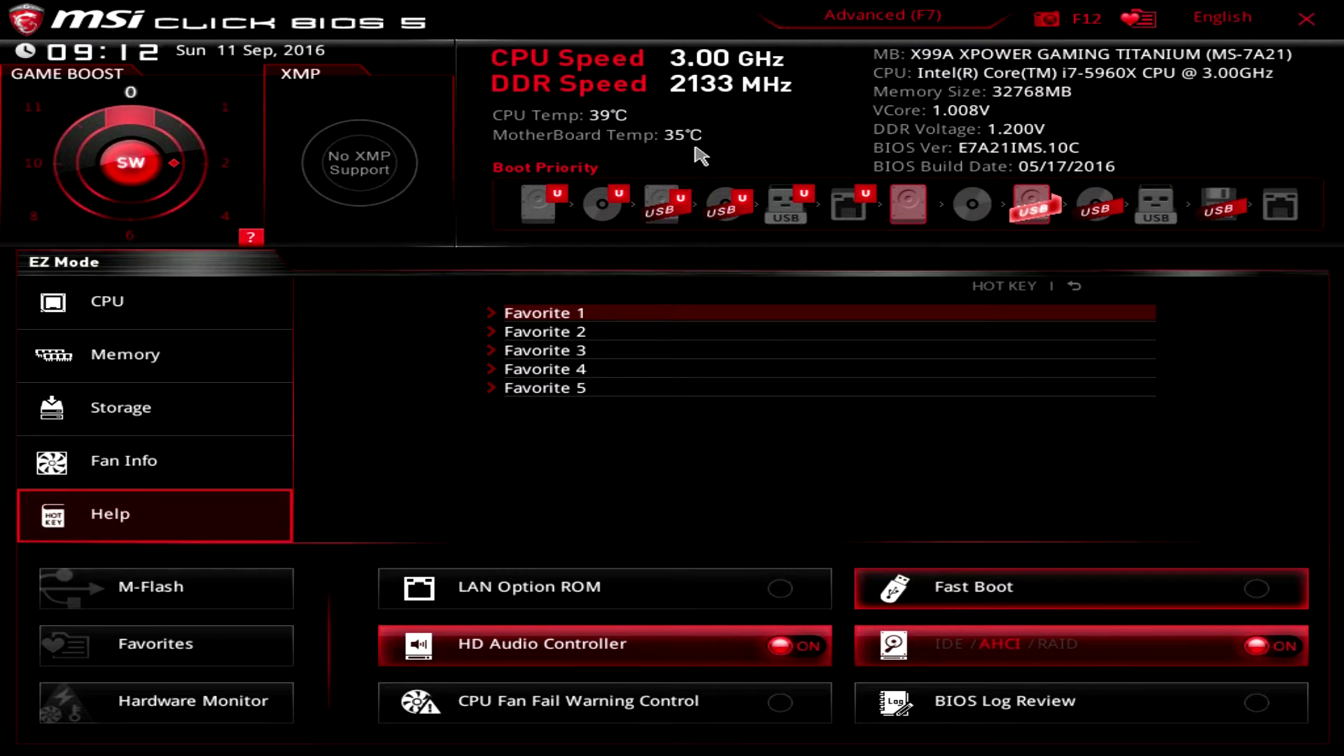
left_click(889, 14)
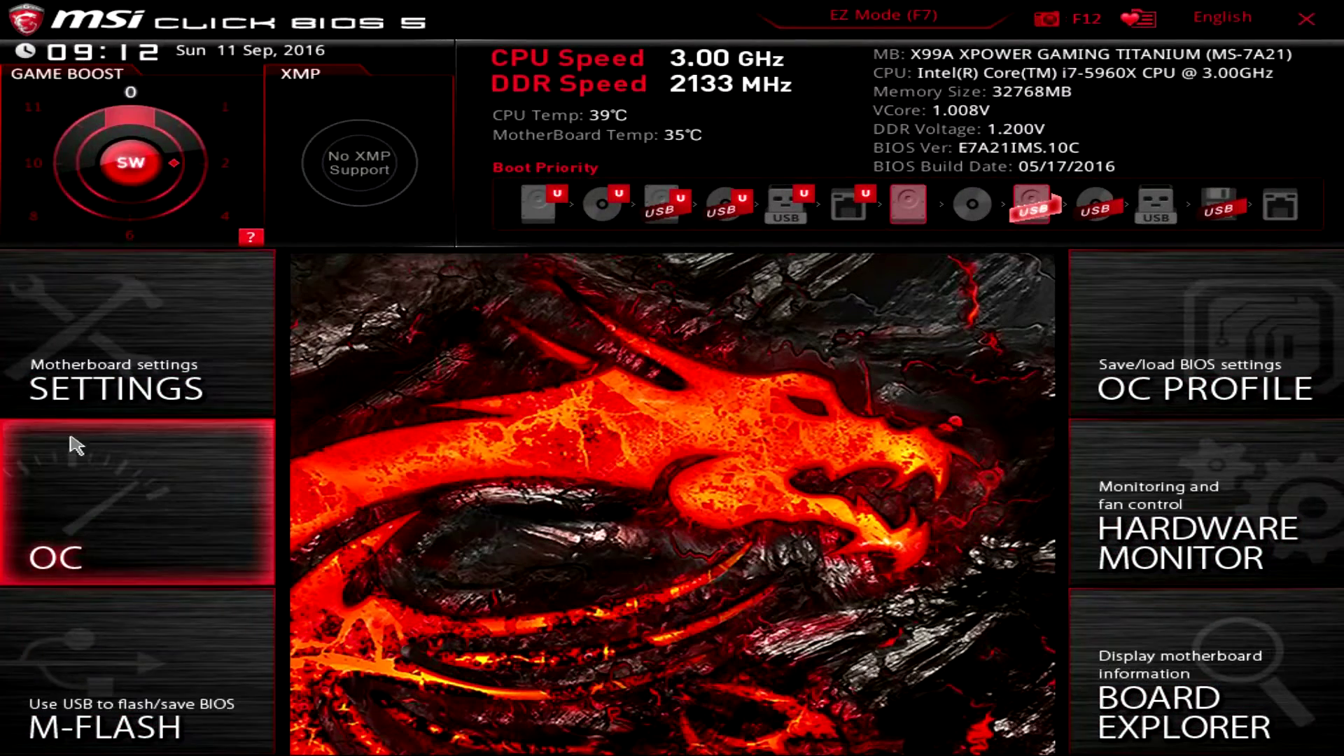
Open the motherboard Settings menu and scroll through the System Status details
left_click(187, 340)
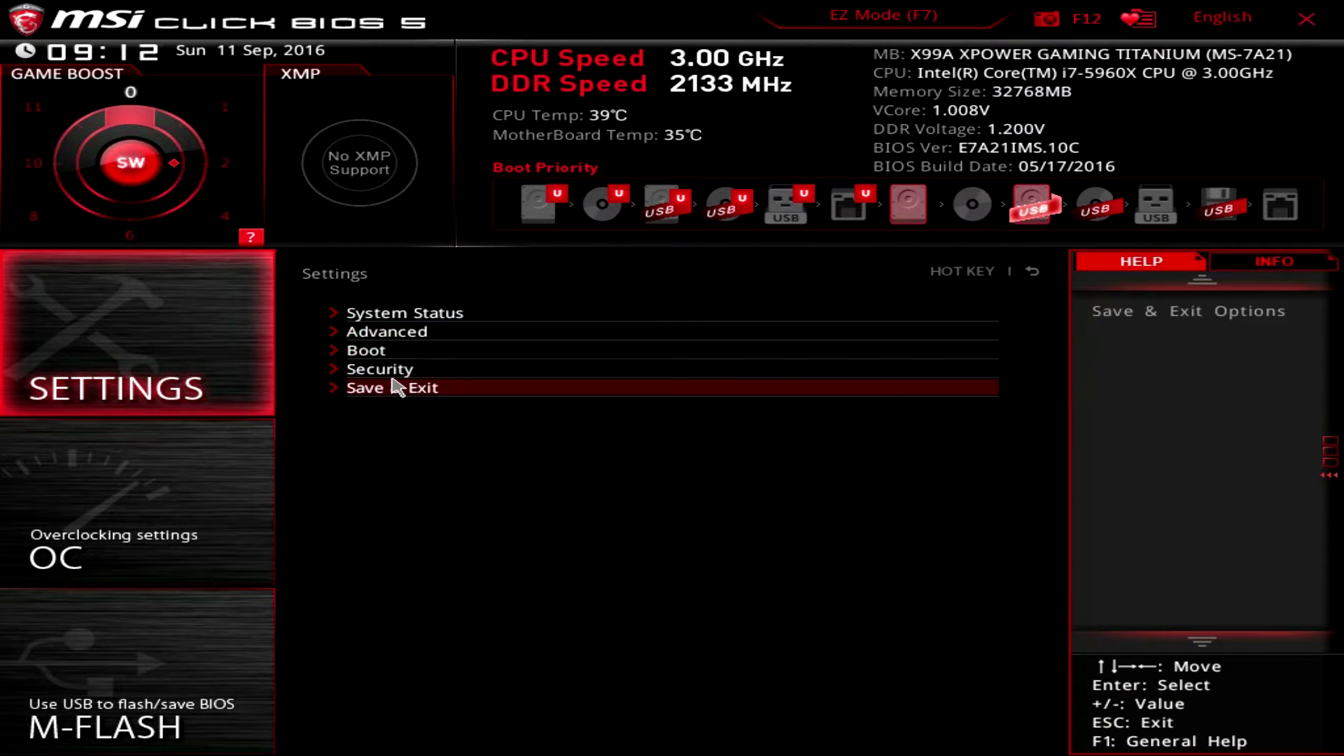
left_click(420, 313)
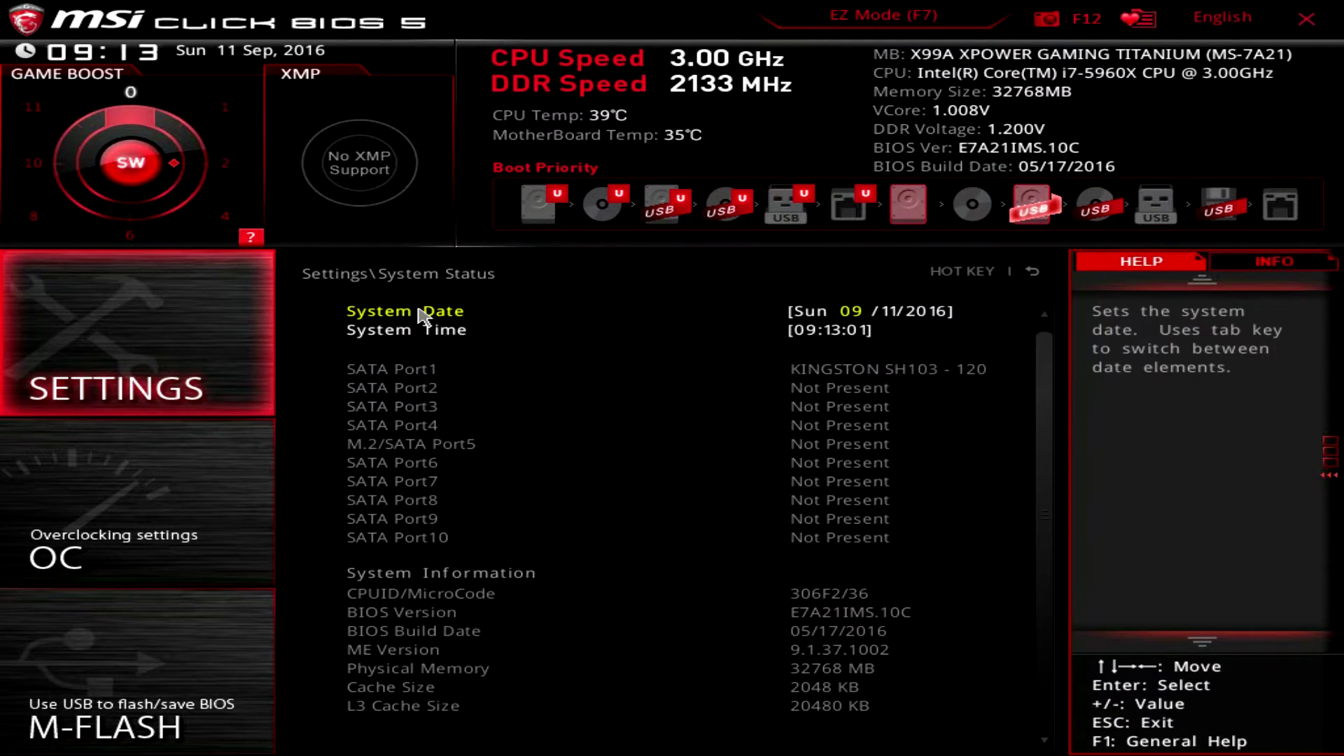
scroll(545, 439, "down", 1)
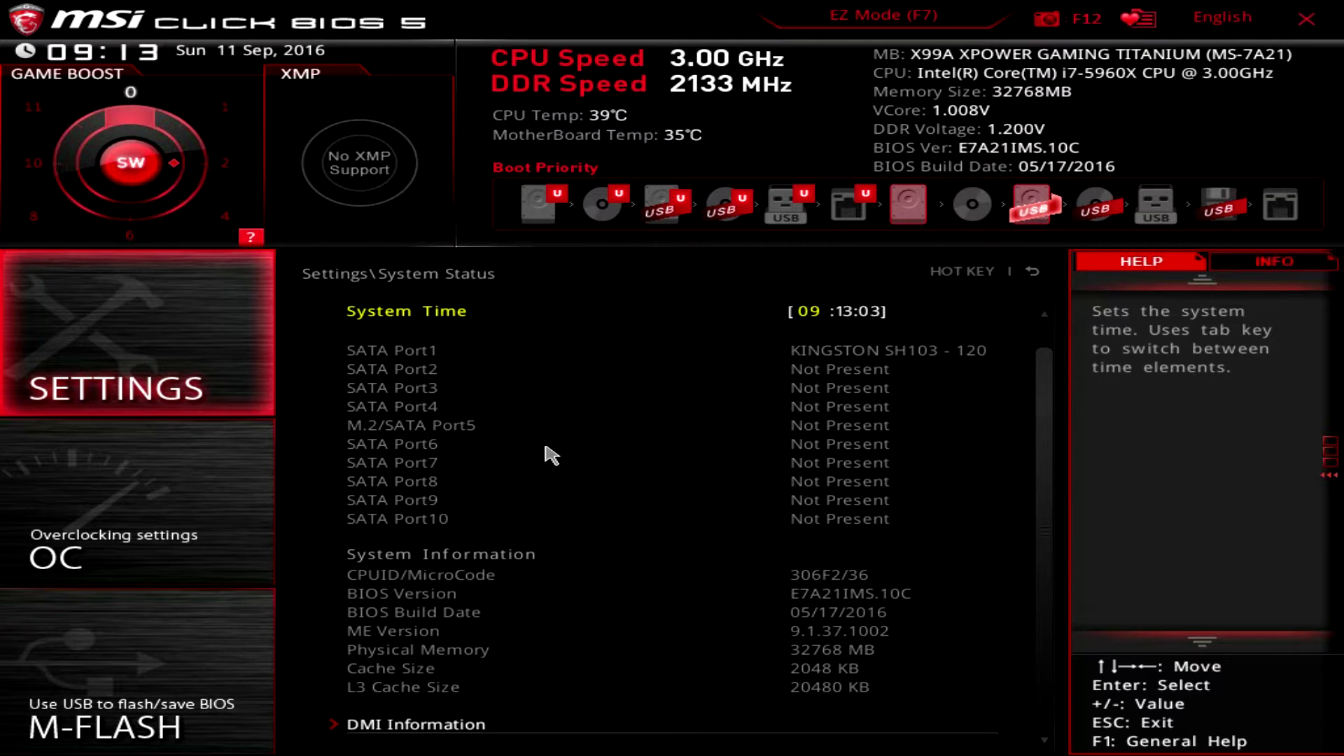
scroll(551, 455, "up", 1)
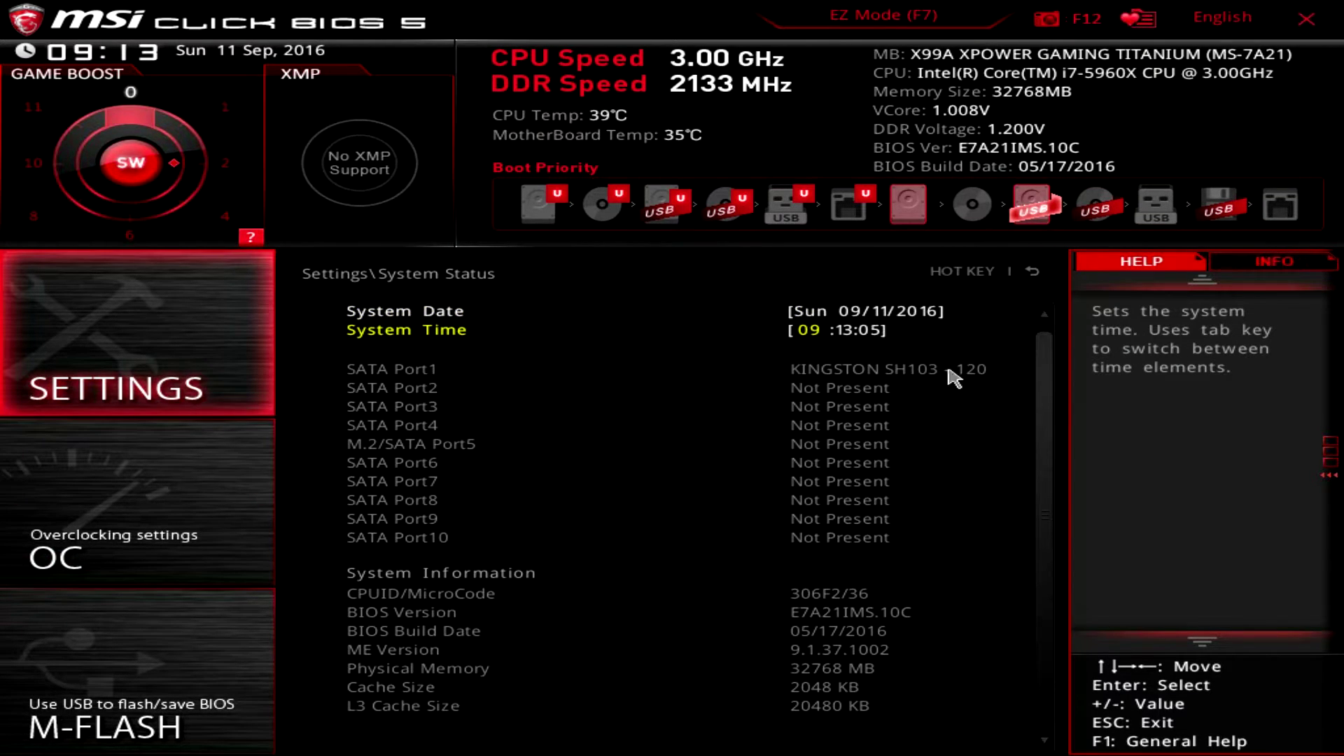
scroll(521, 482, "down", 1)
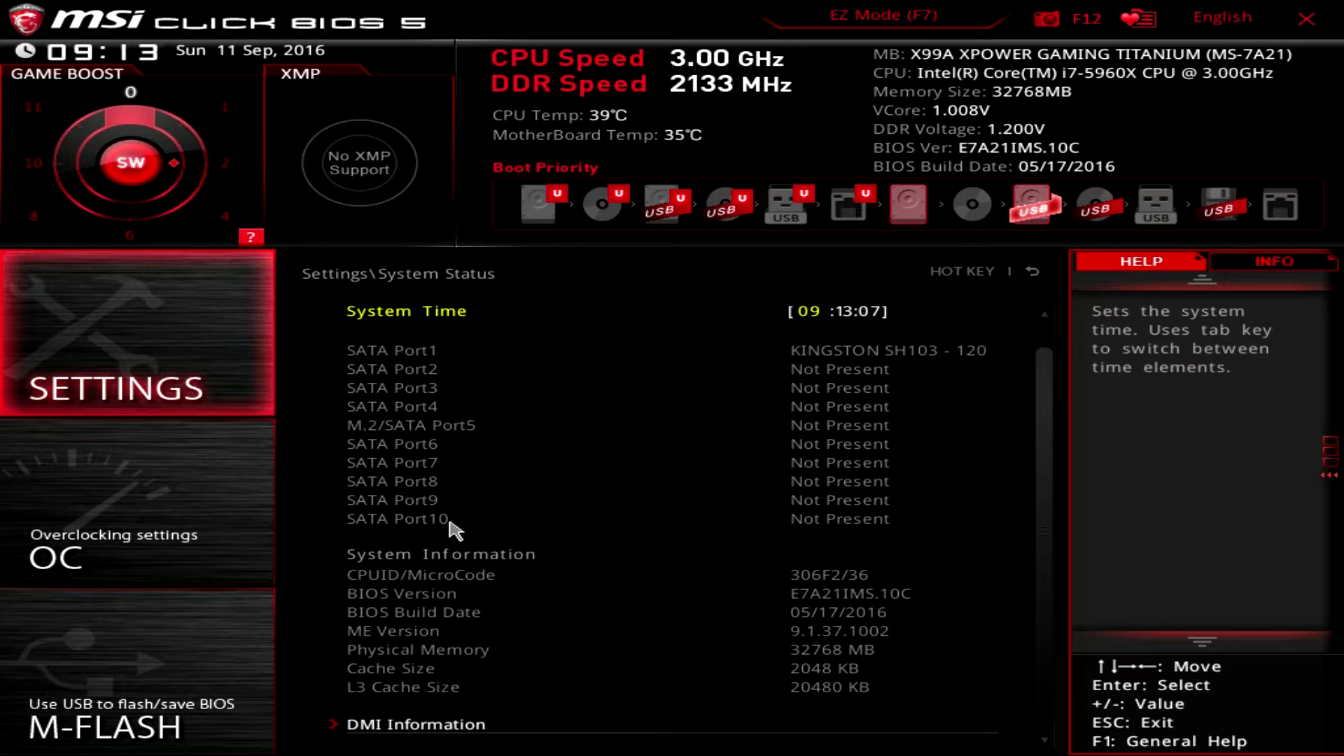
key("Escape")
Browse the Advanced, Boot, Security and Save & Exit sections, then go to the OC page
left_click(416, 331)
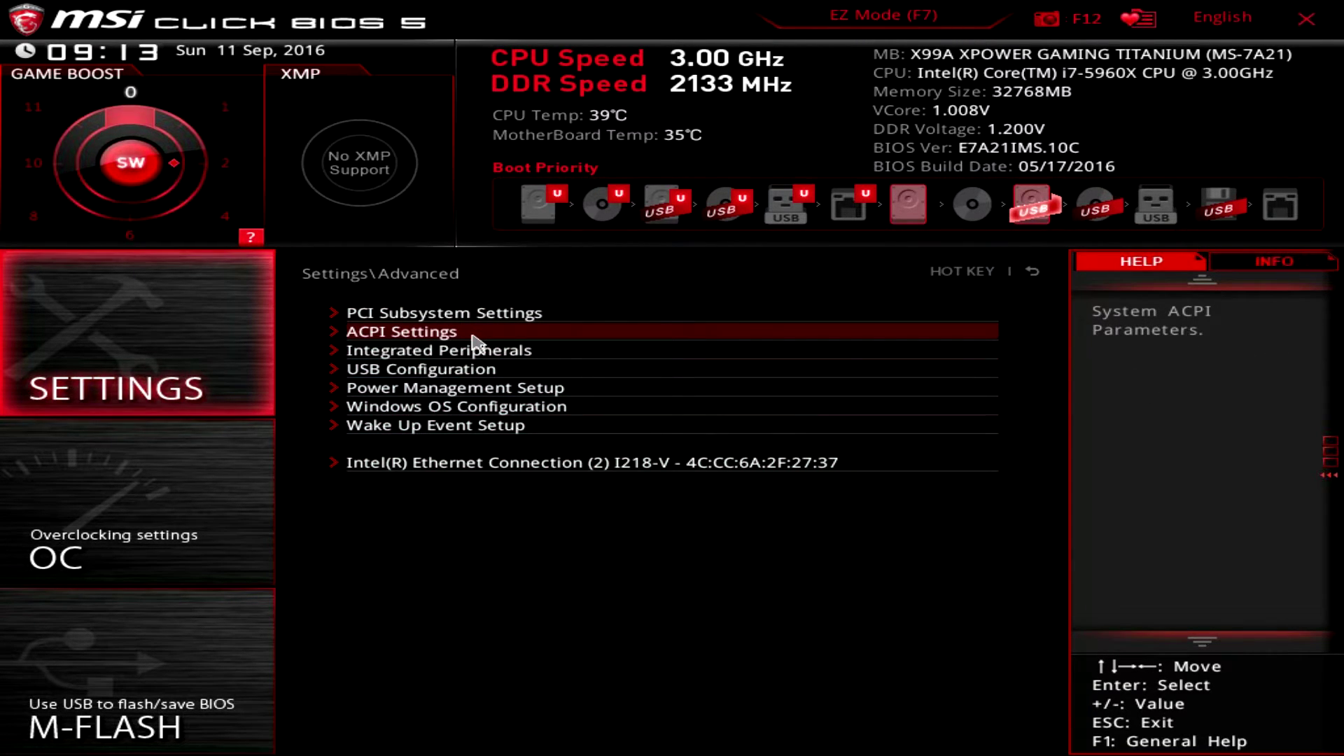
key("Escape")
left_click(427, 353)
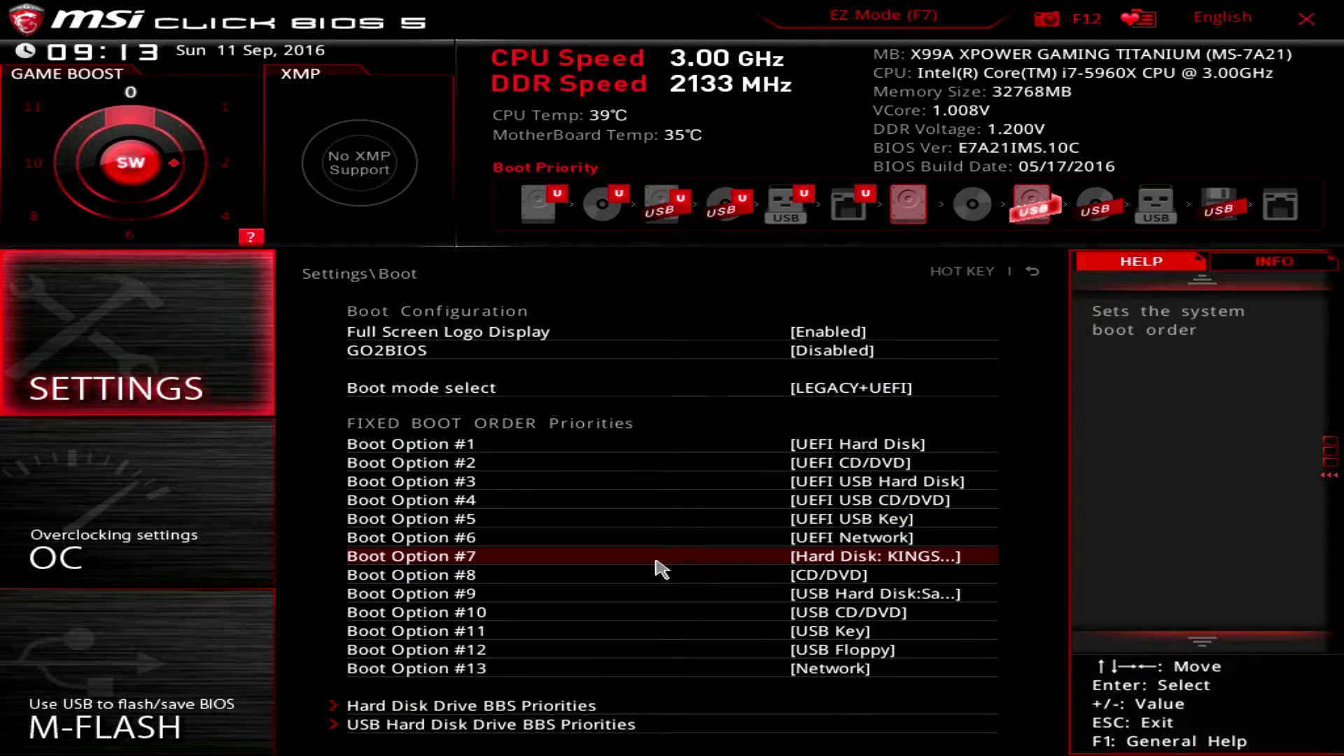
key("Escape")
left_click(404, 376)
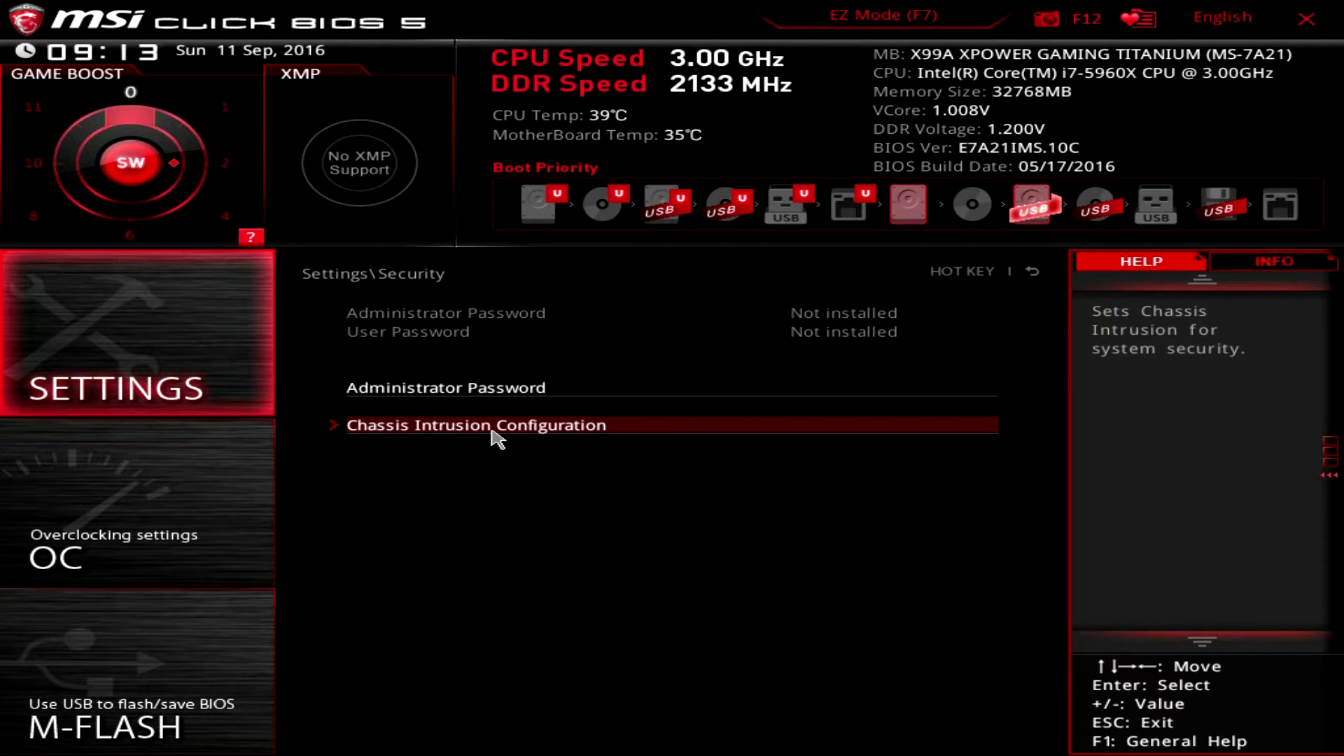
key("Escape")
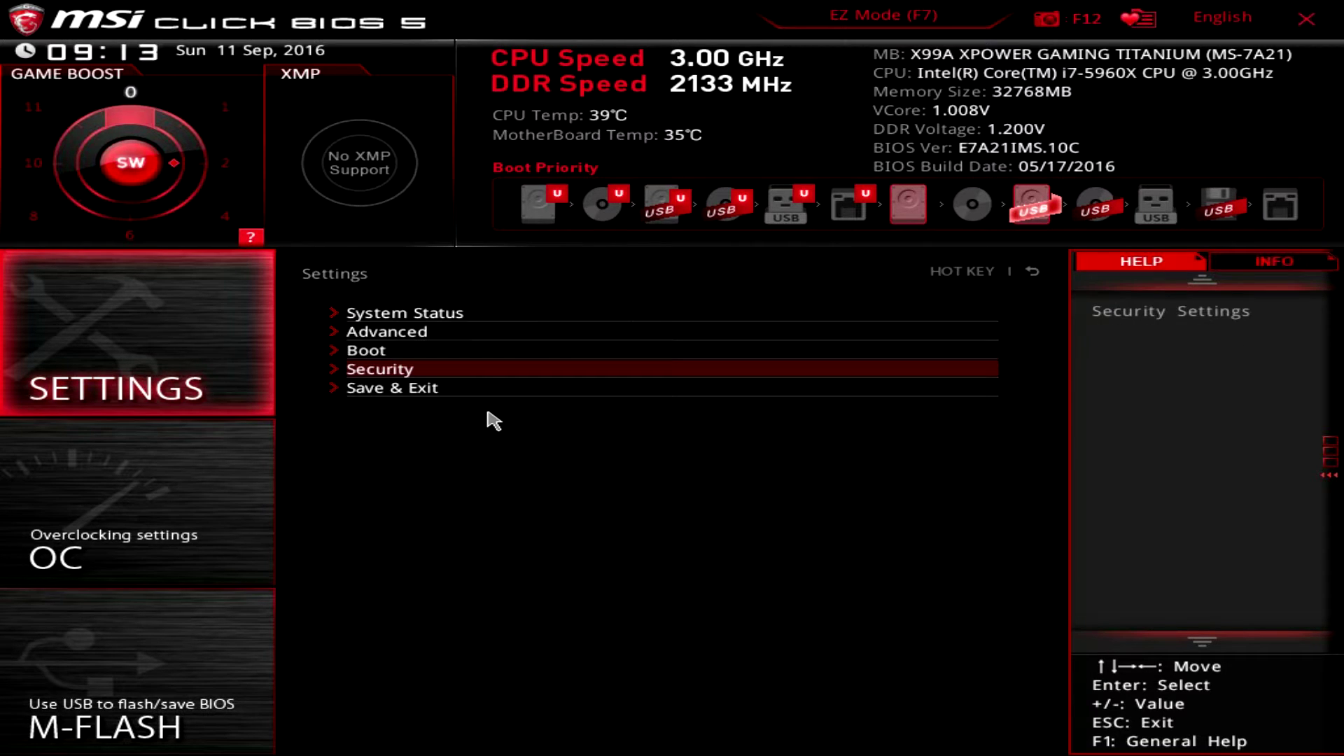
left_click(430, 397)
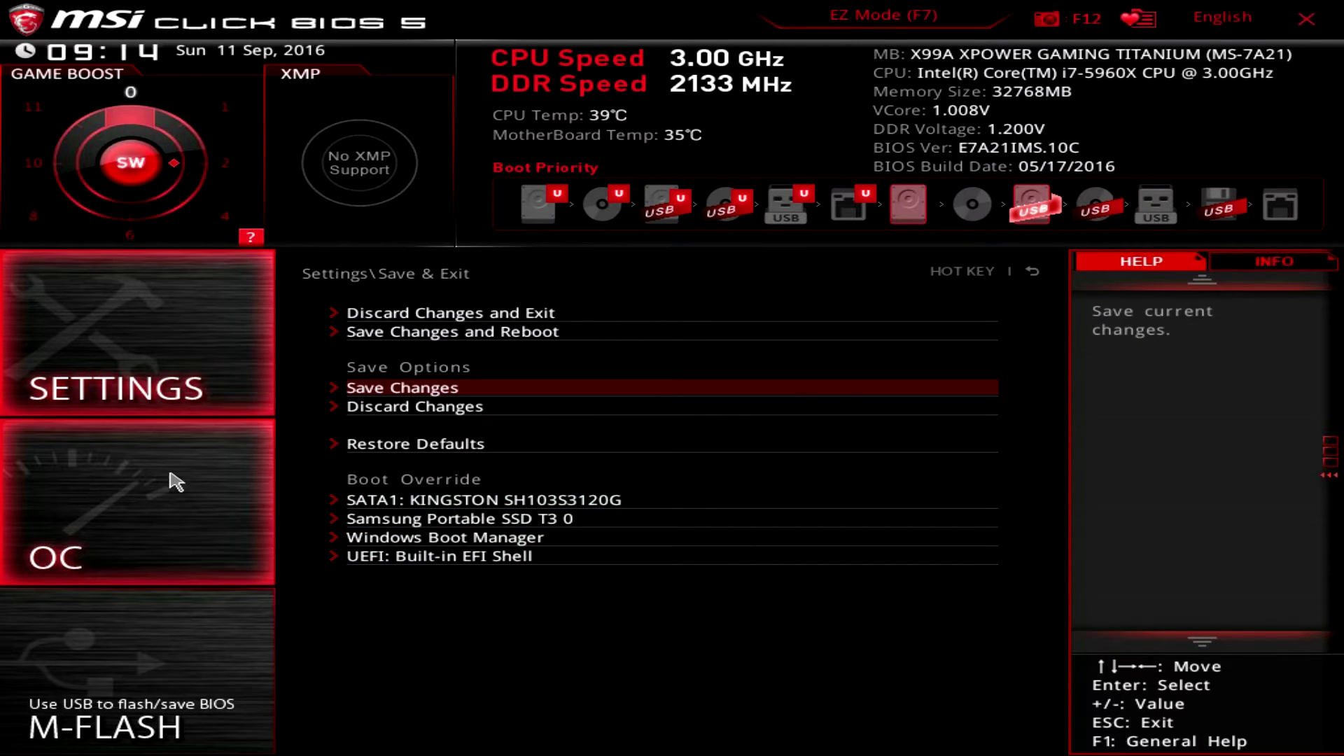
left_click(174, 481)
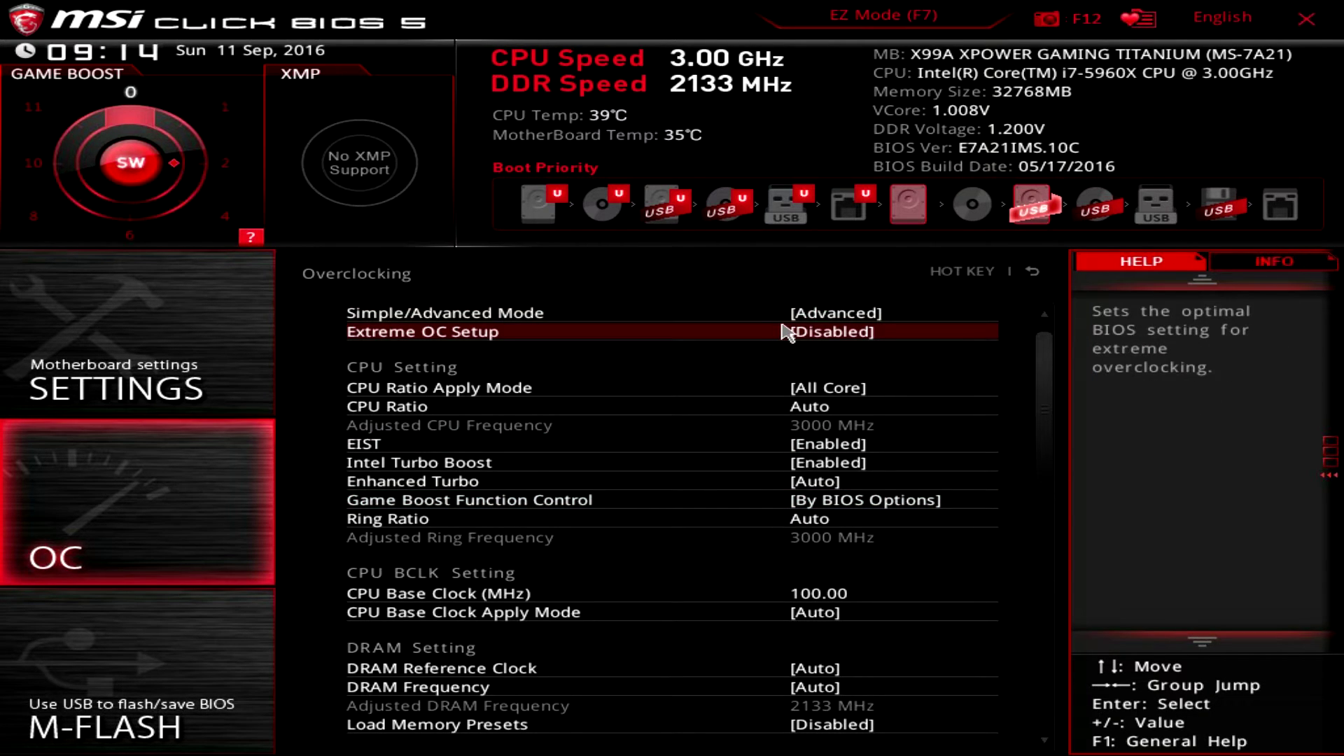
Check the Simple/Advanced Mode choices and keep the OC page in Advanced mode
left_click(818, 318)
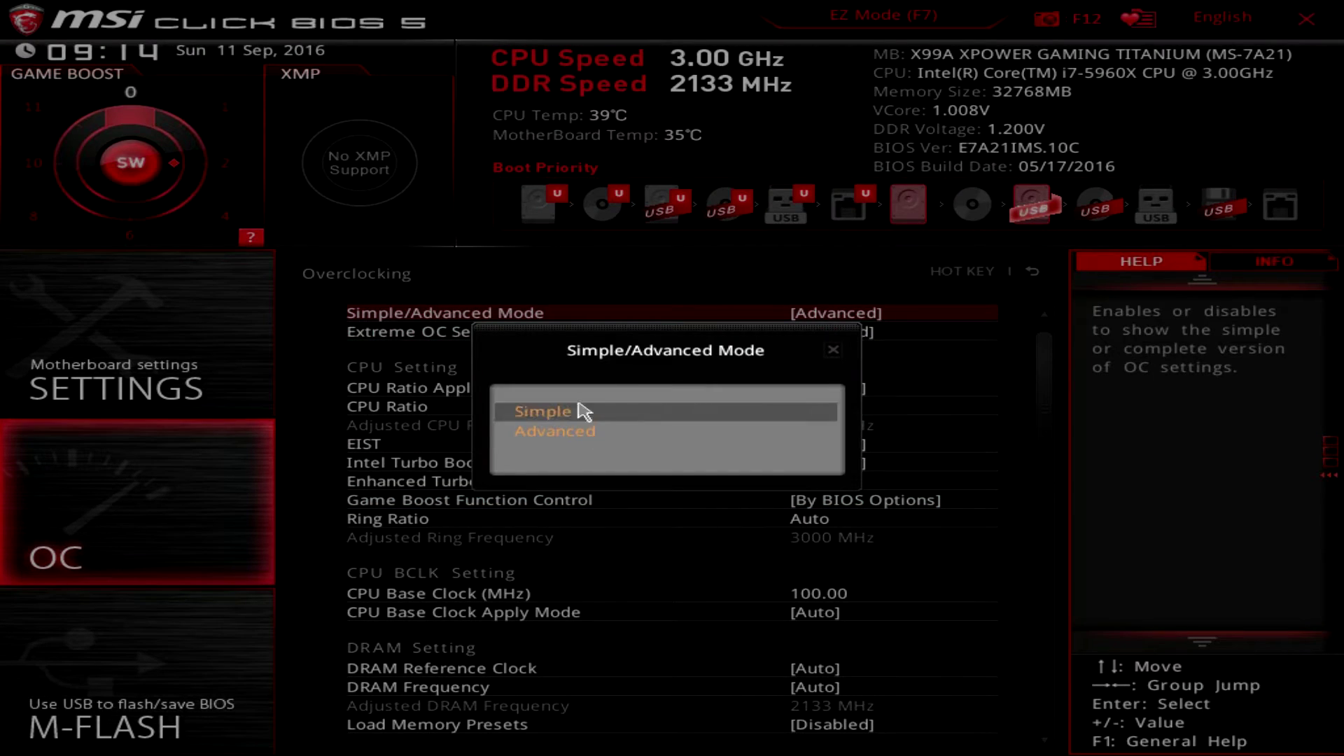
key("Escape")
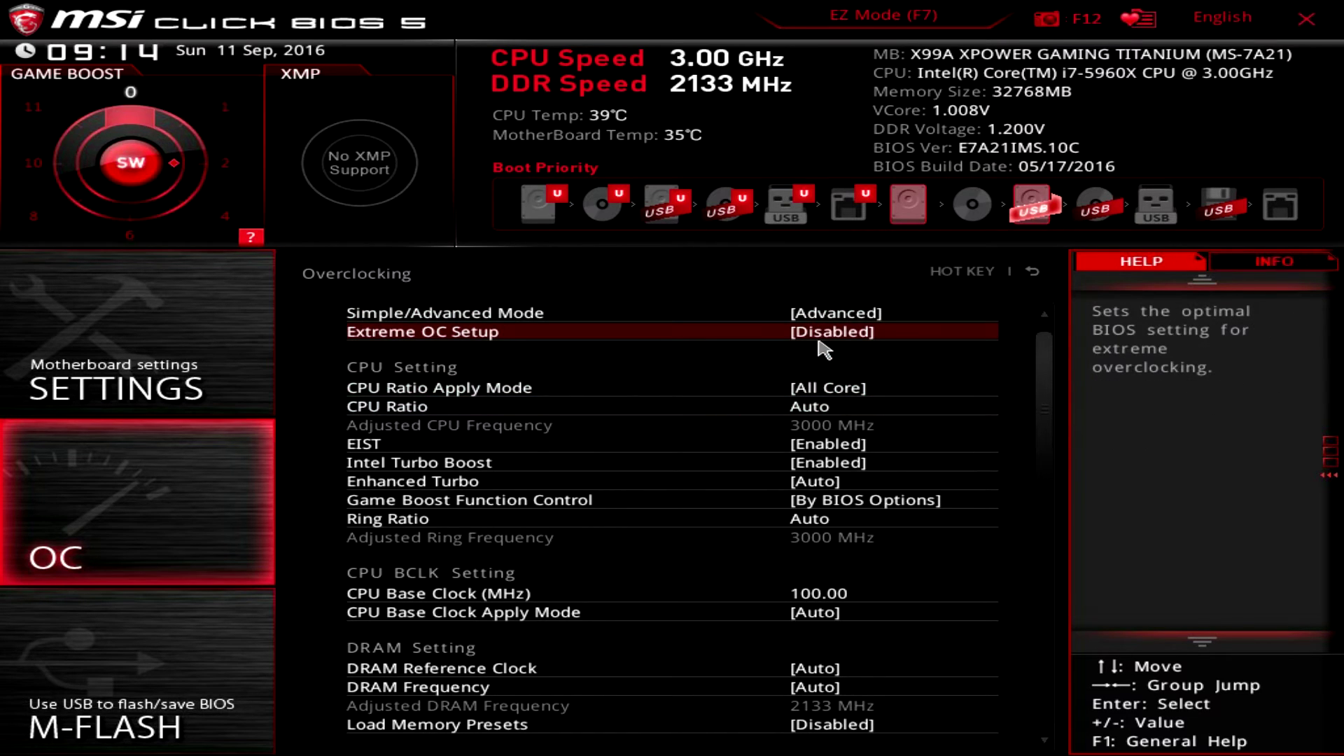
scroll(823, 350, "down", 1)
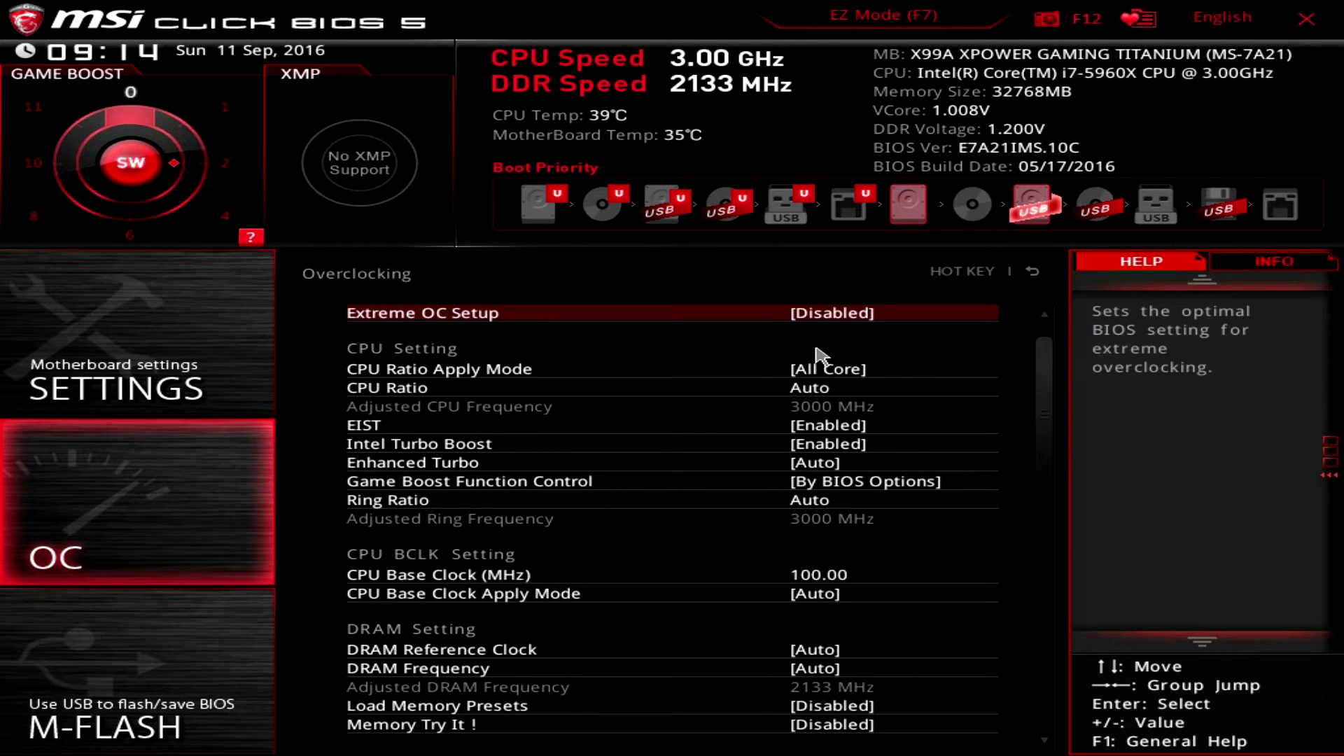
Set Game Boost Function Control to By BIOS Options and scroll down to the voltage settings
left_click(479, 485)
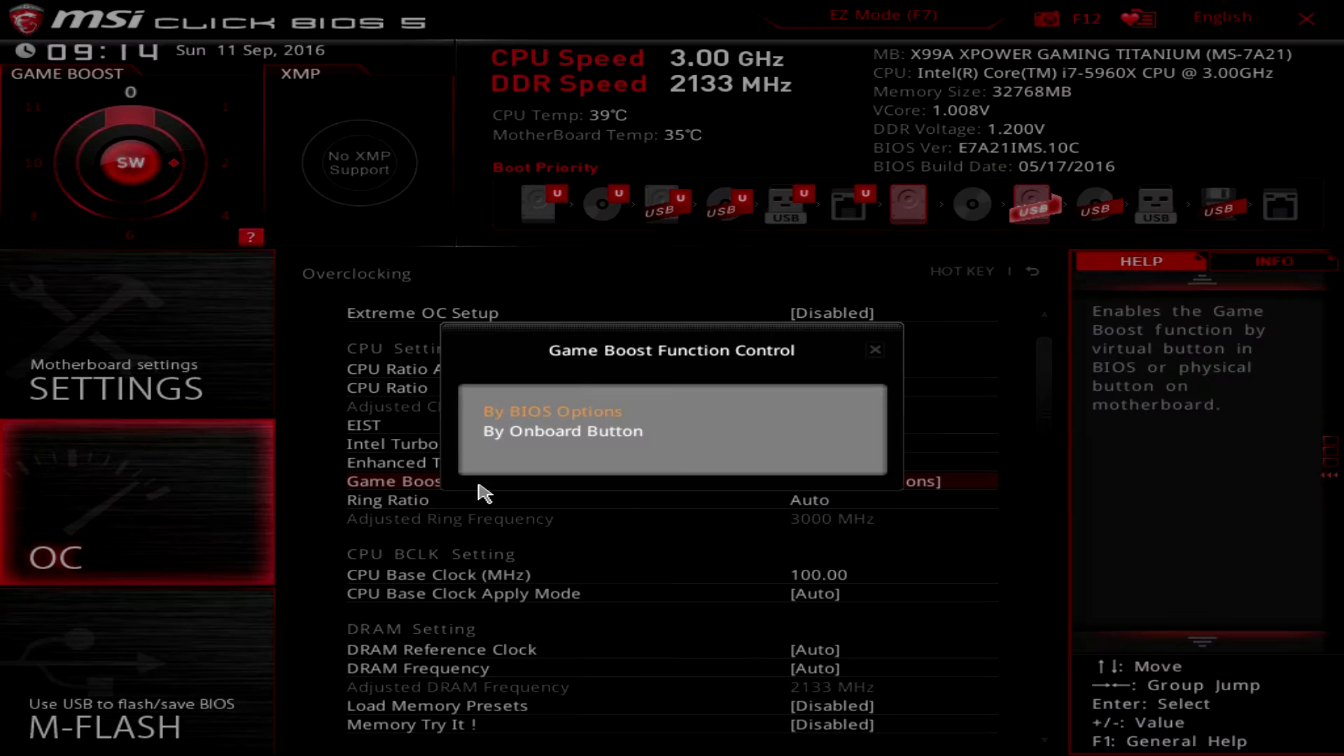
left_click(591, 429)
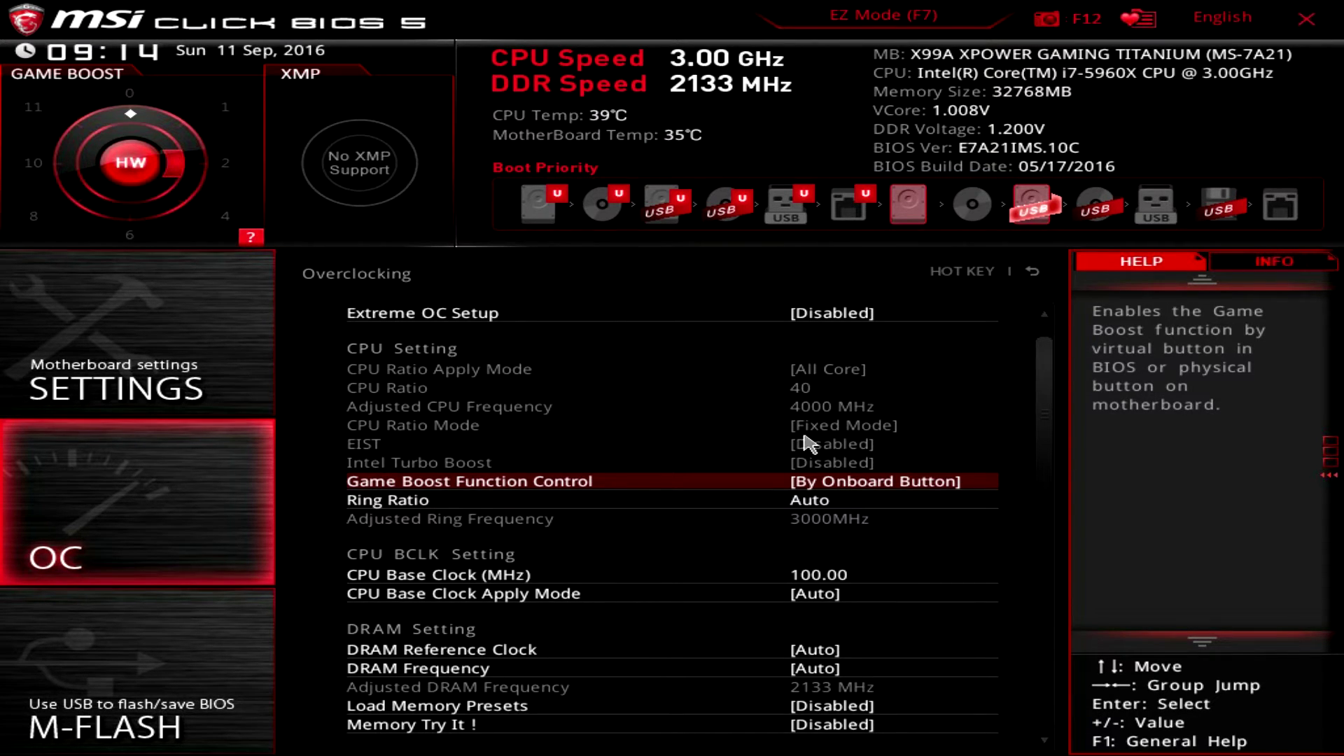
left_click(746, 485)
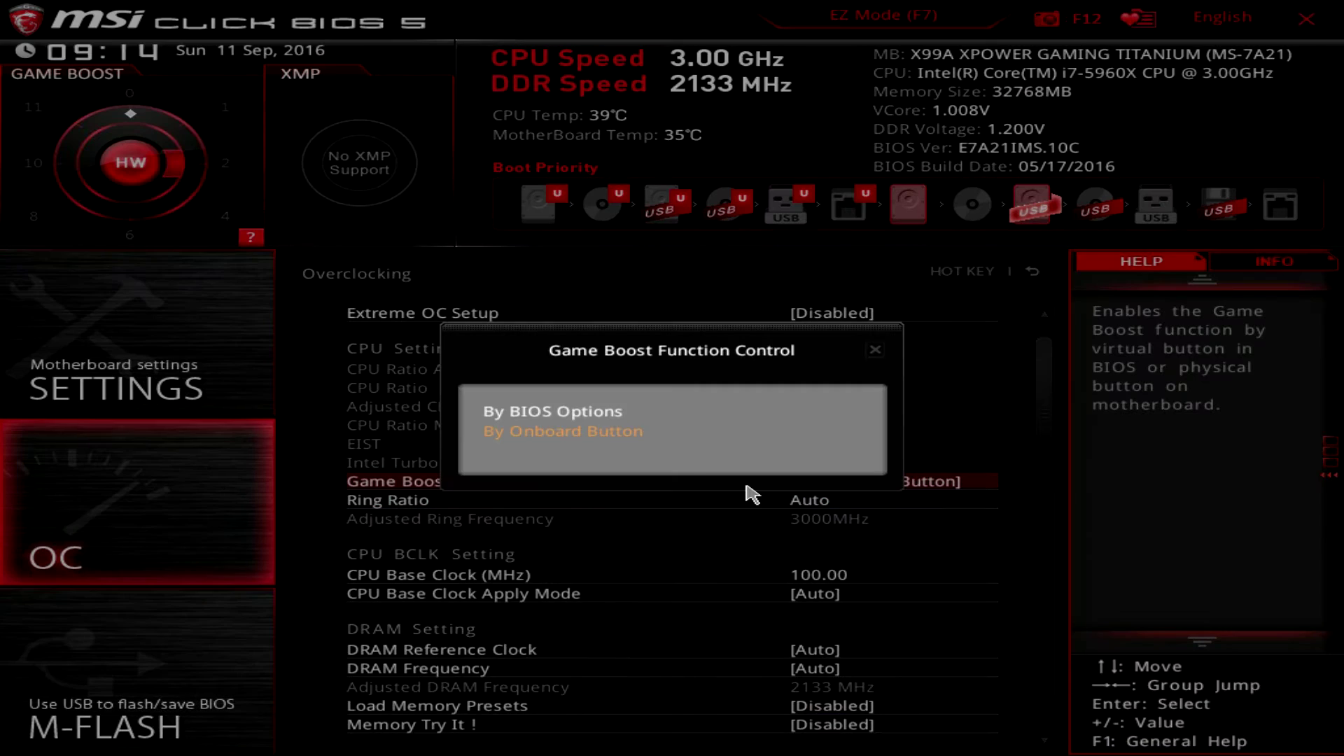
left_click(592, 423)
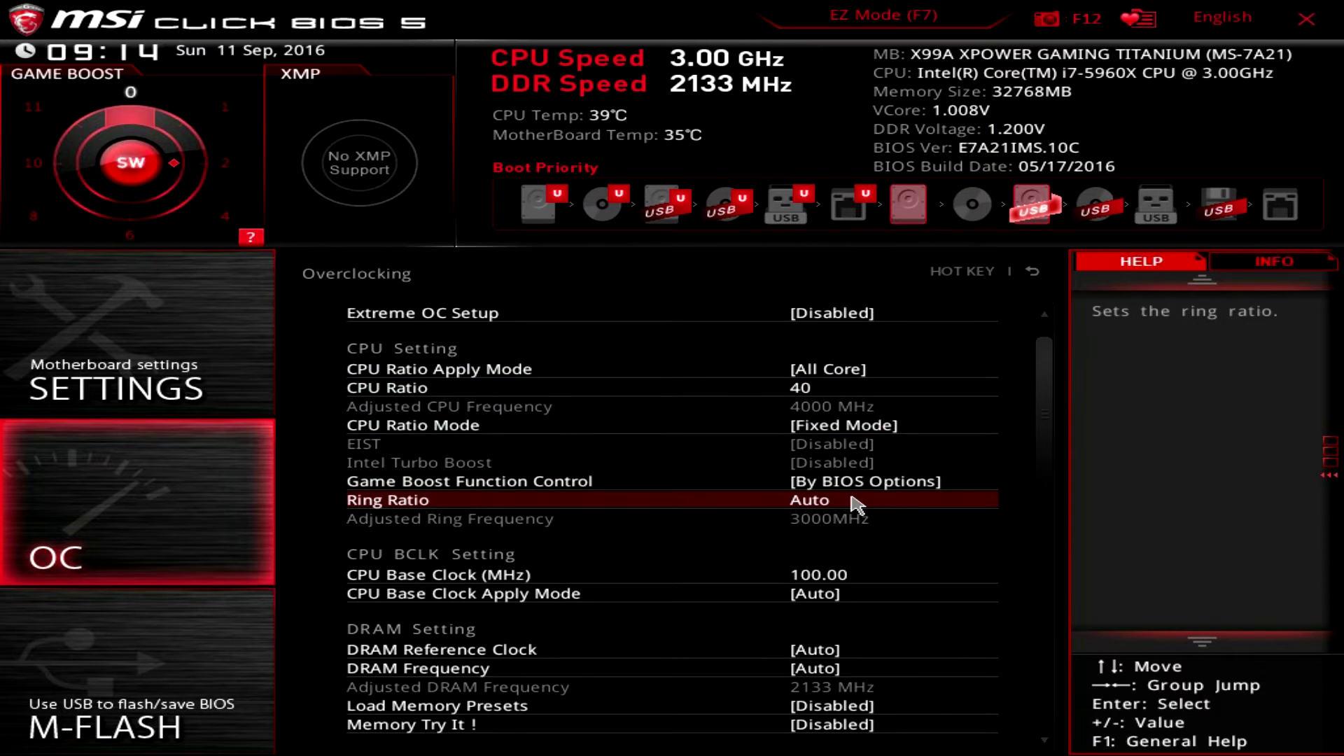
scroll(920, 451, "down", 5)
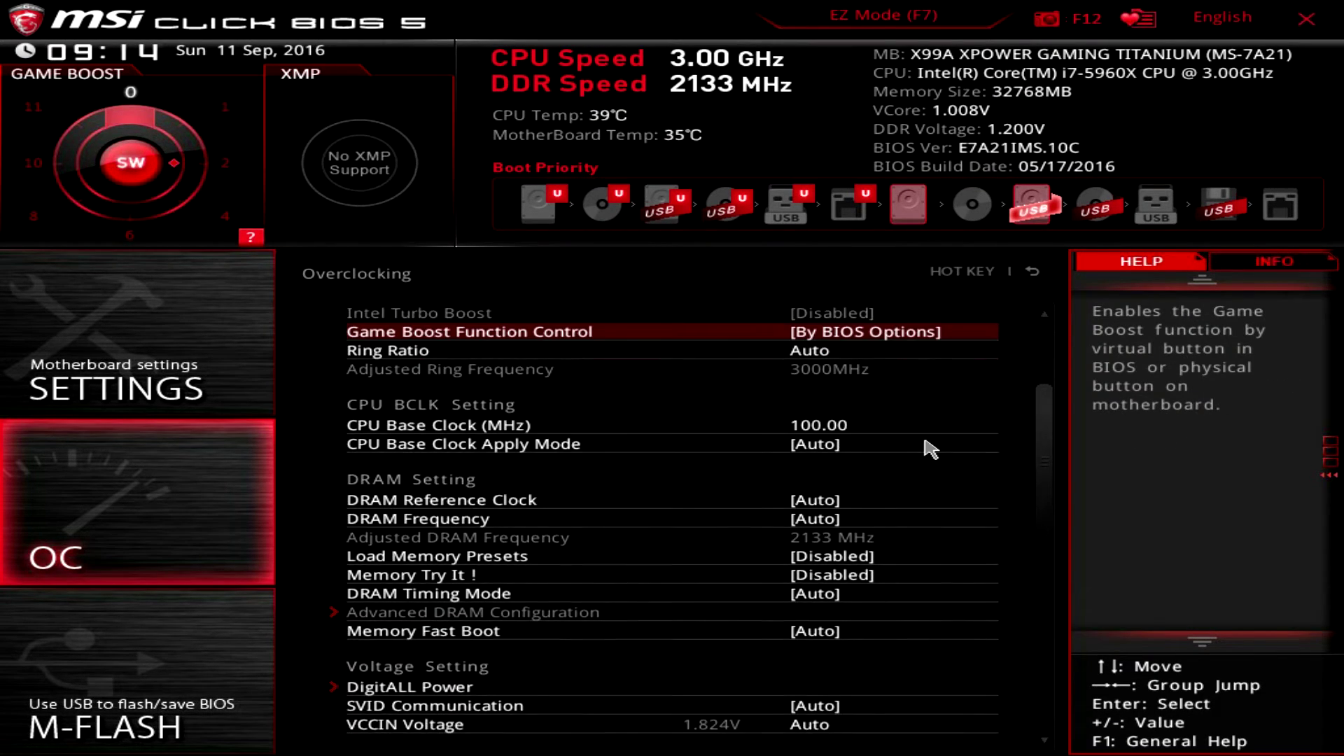
scroll(910, 454, "down", 1)
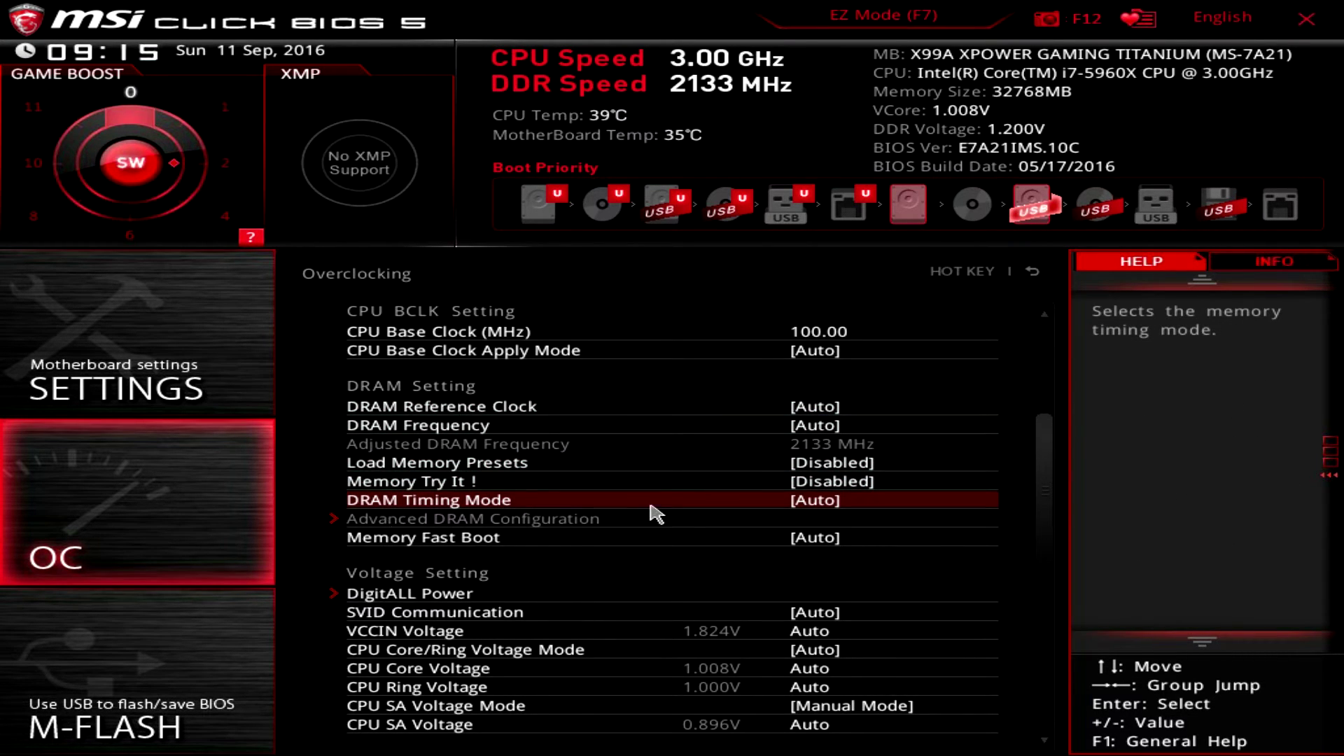
scroll(650, 510, "down", 2)
scroll(630, 500, "down", 5)
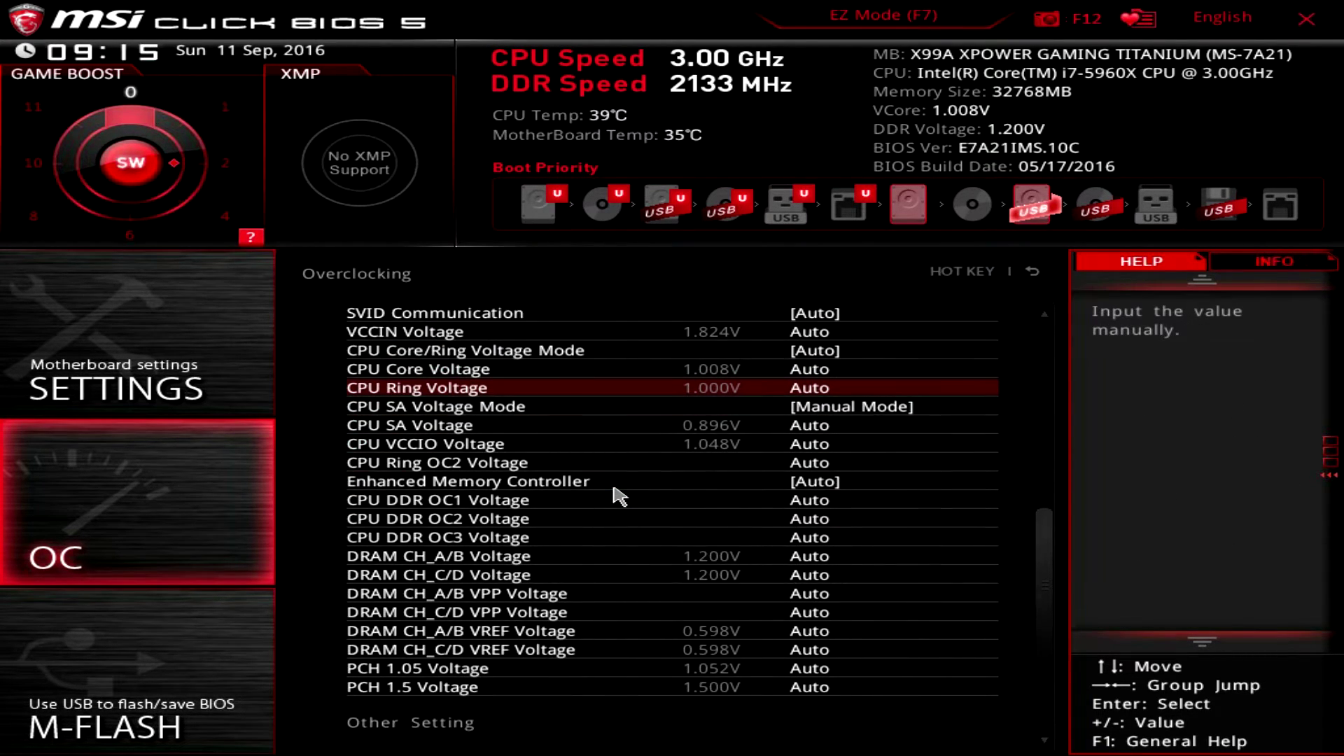
scroll(619, 496, "up", 2)
scroll(618, 496, "down", 3)
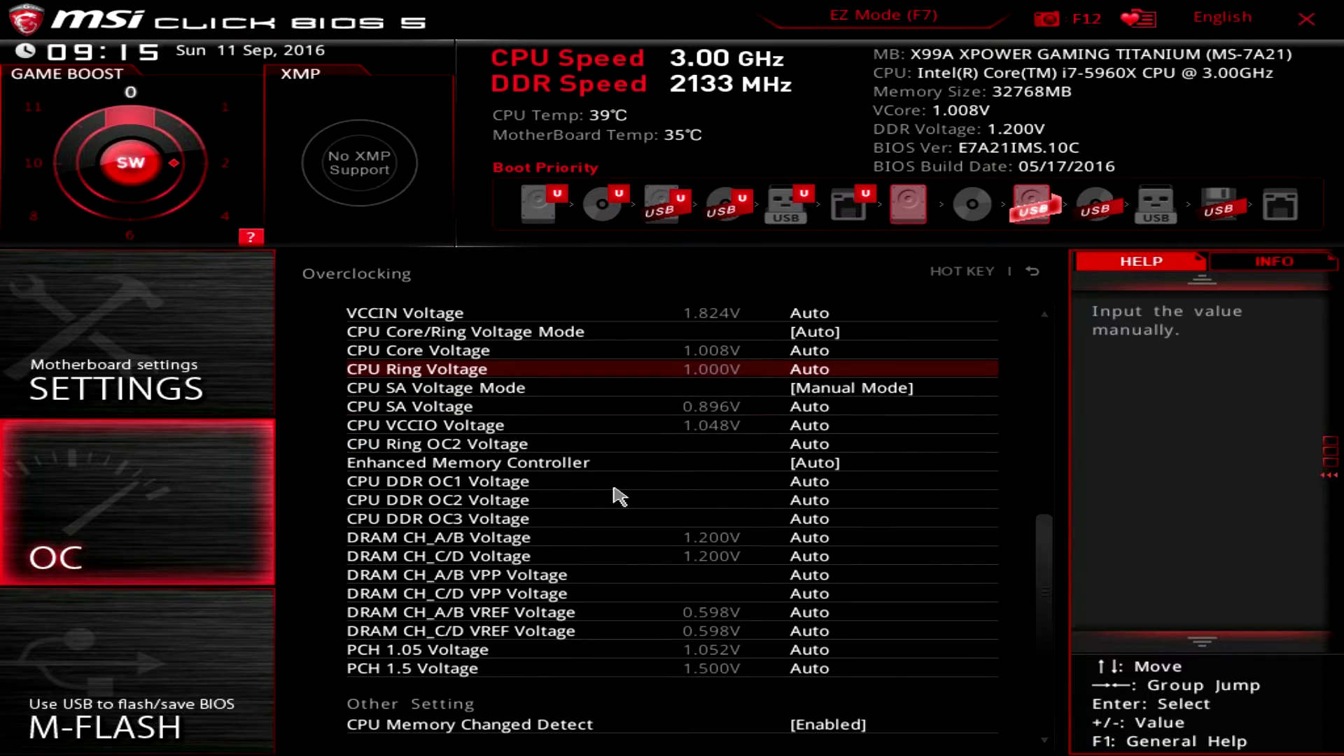
View the CPU Specifications and CPU Technology Support details
left_click(397, 688)
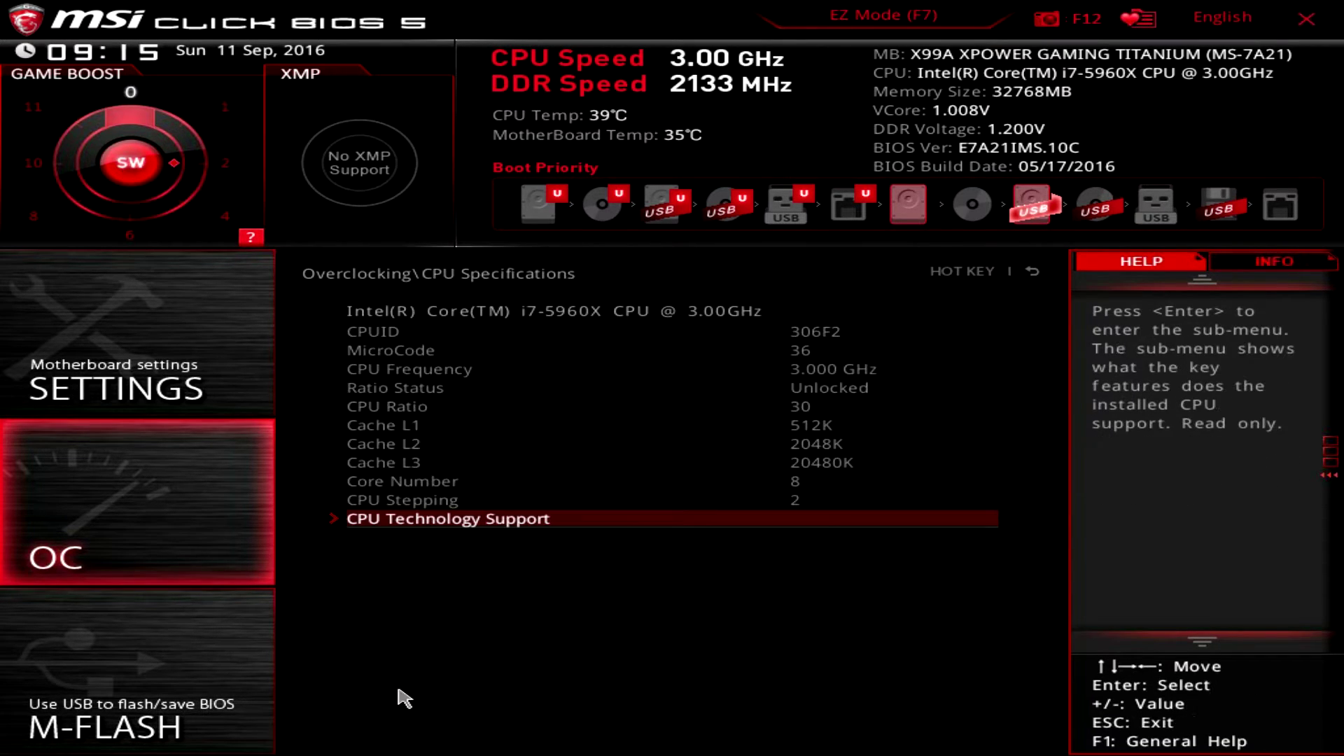
left_click(518, 523)
key("Escape")
key("Escape")
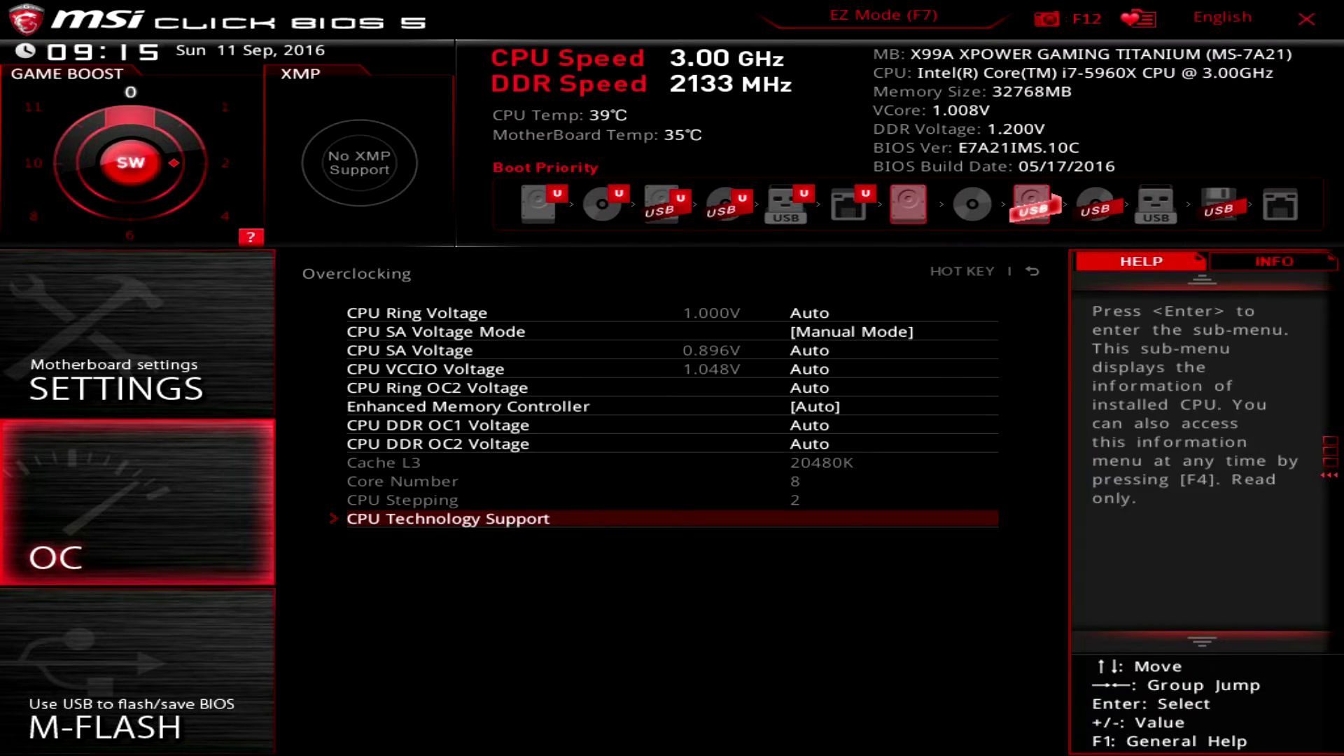
Check the DIMM1 Memory SPD details in MEMORY-Z and CPU Features, then return home
left_click(397, 706)
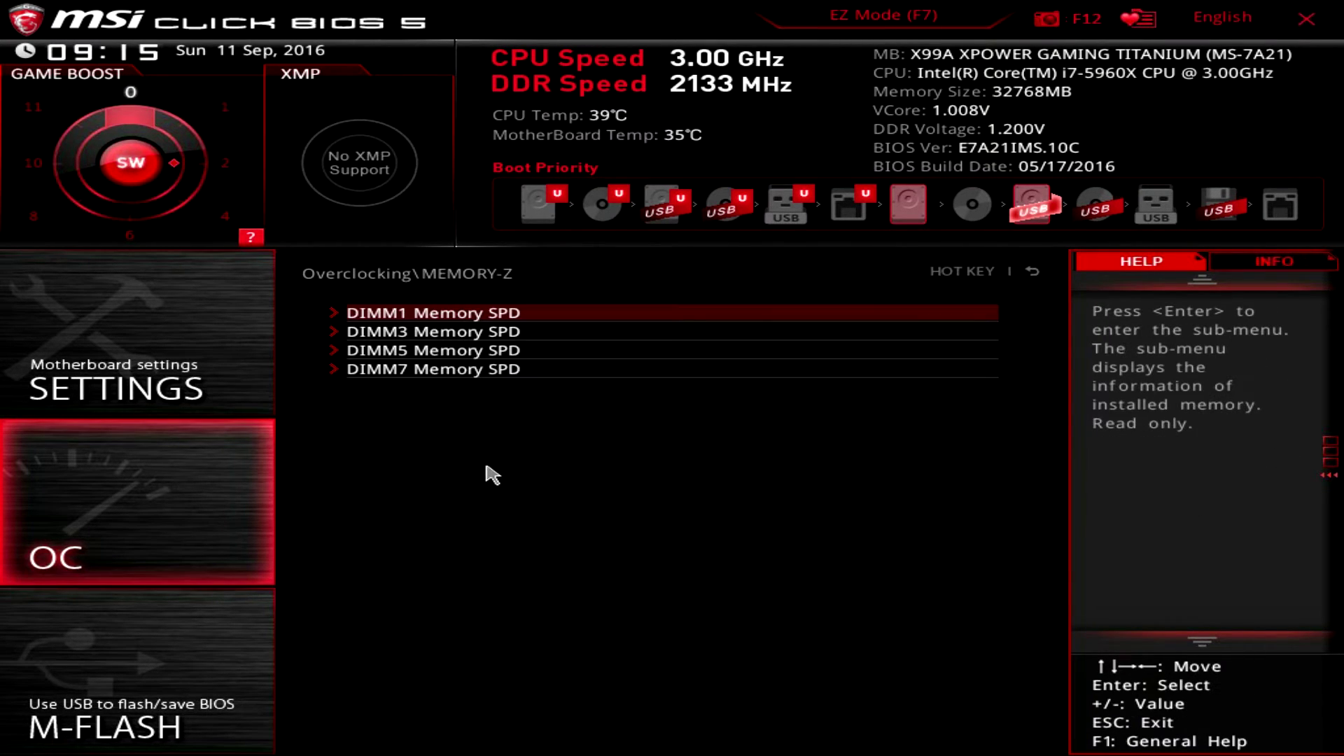
left_click(485, 315)
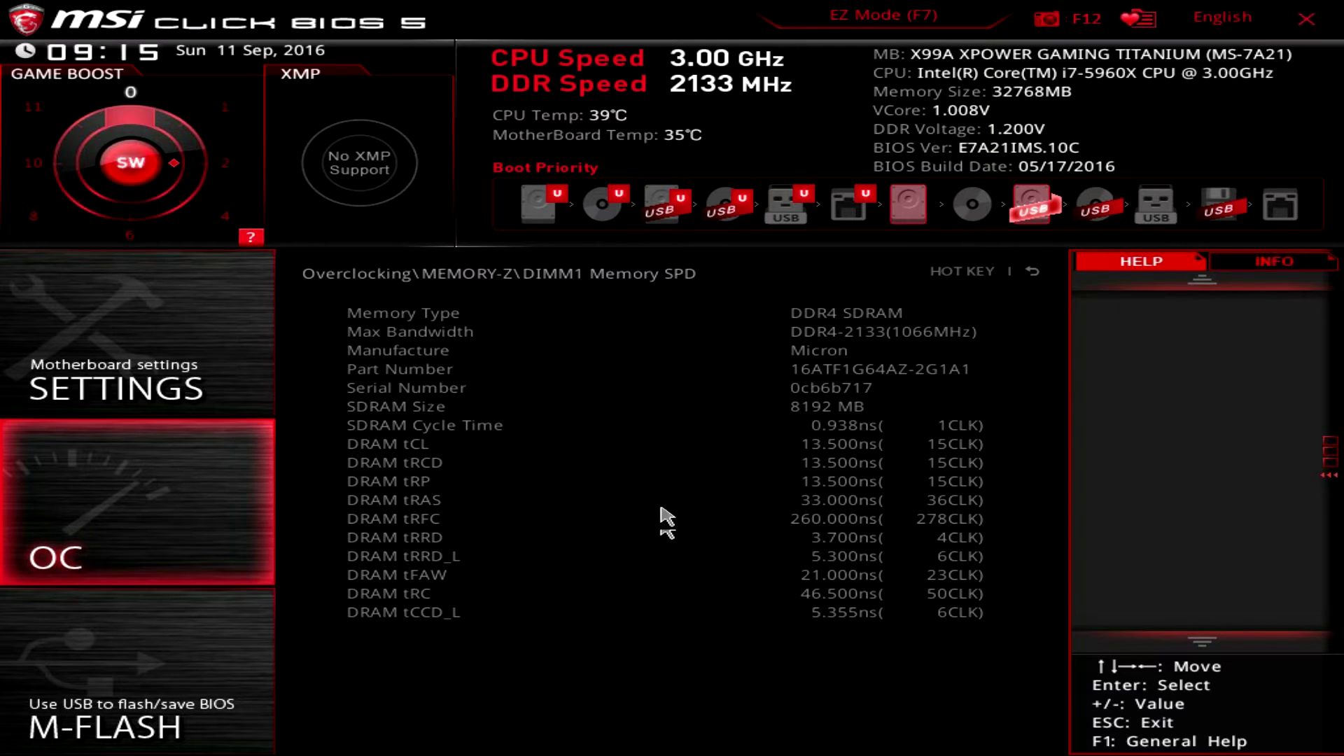
key("Escape")
key("Escape")
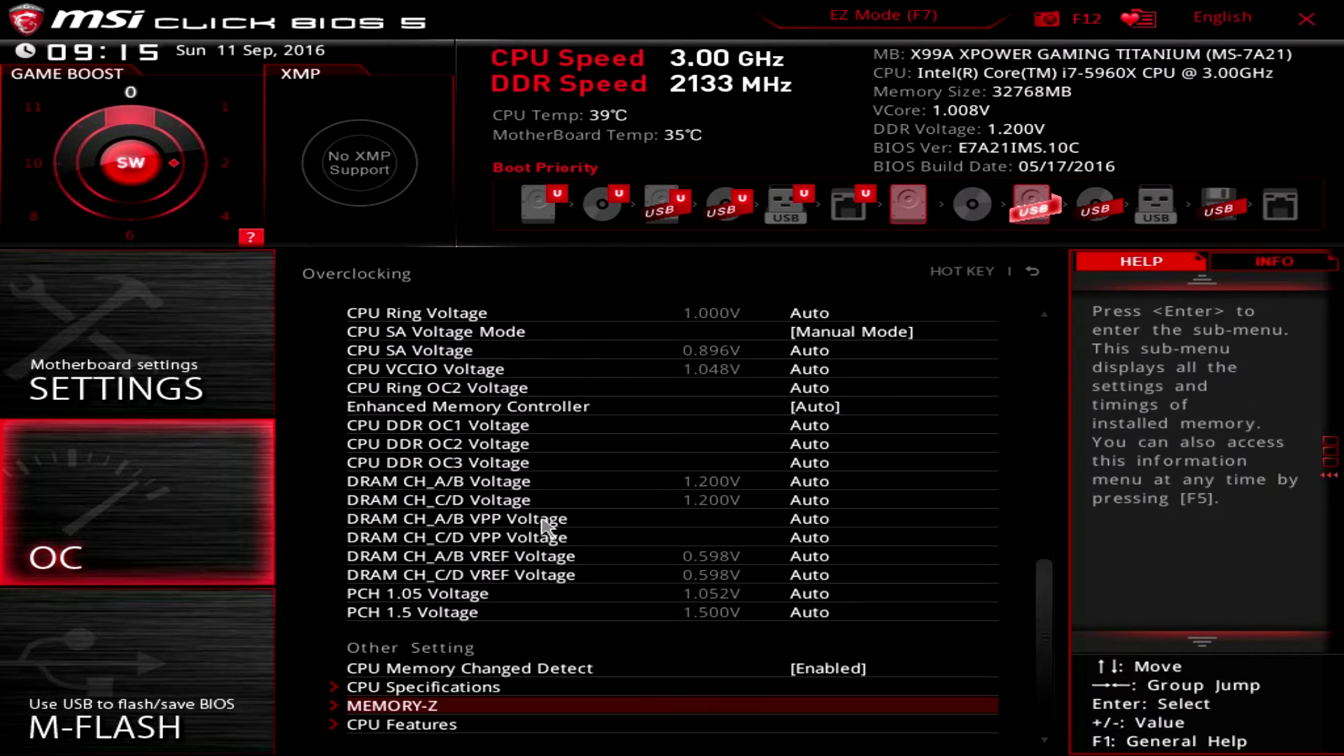
left_click(410, 727)
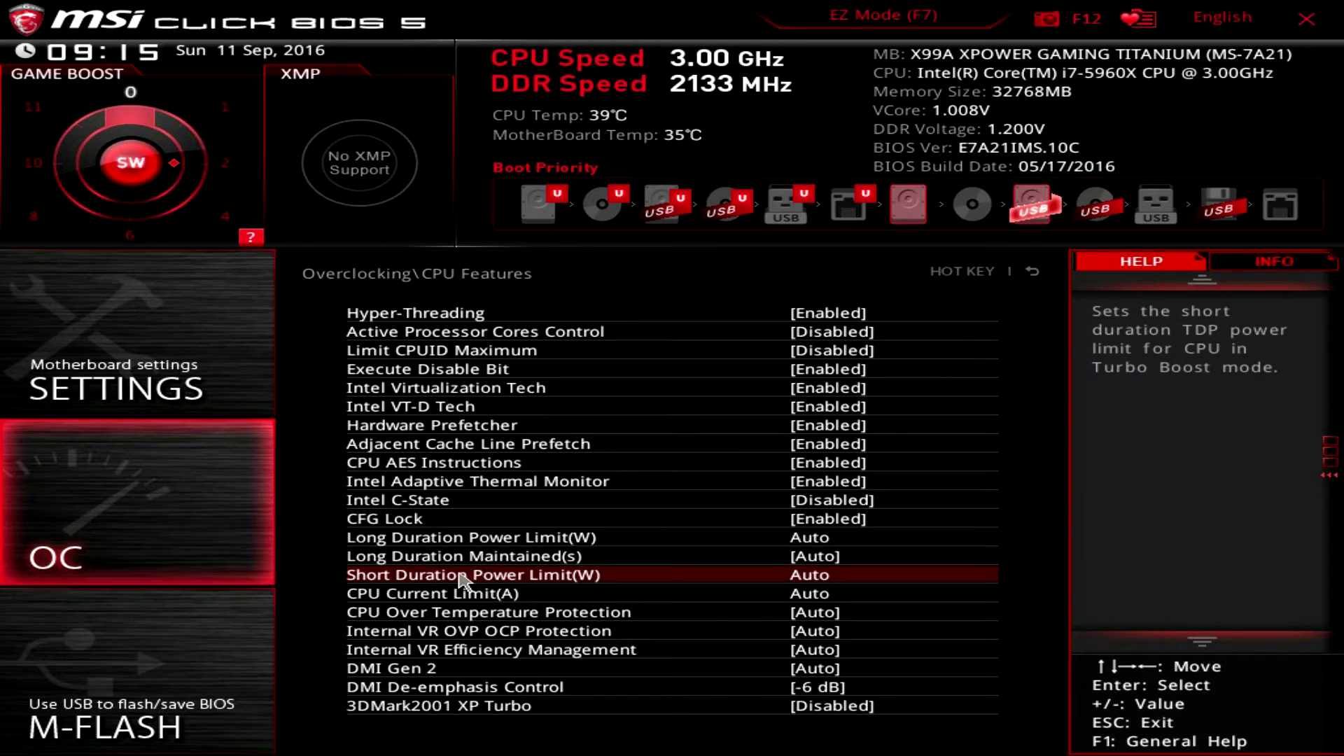
key("Escape")
key("Escape")
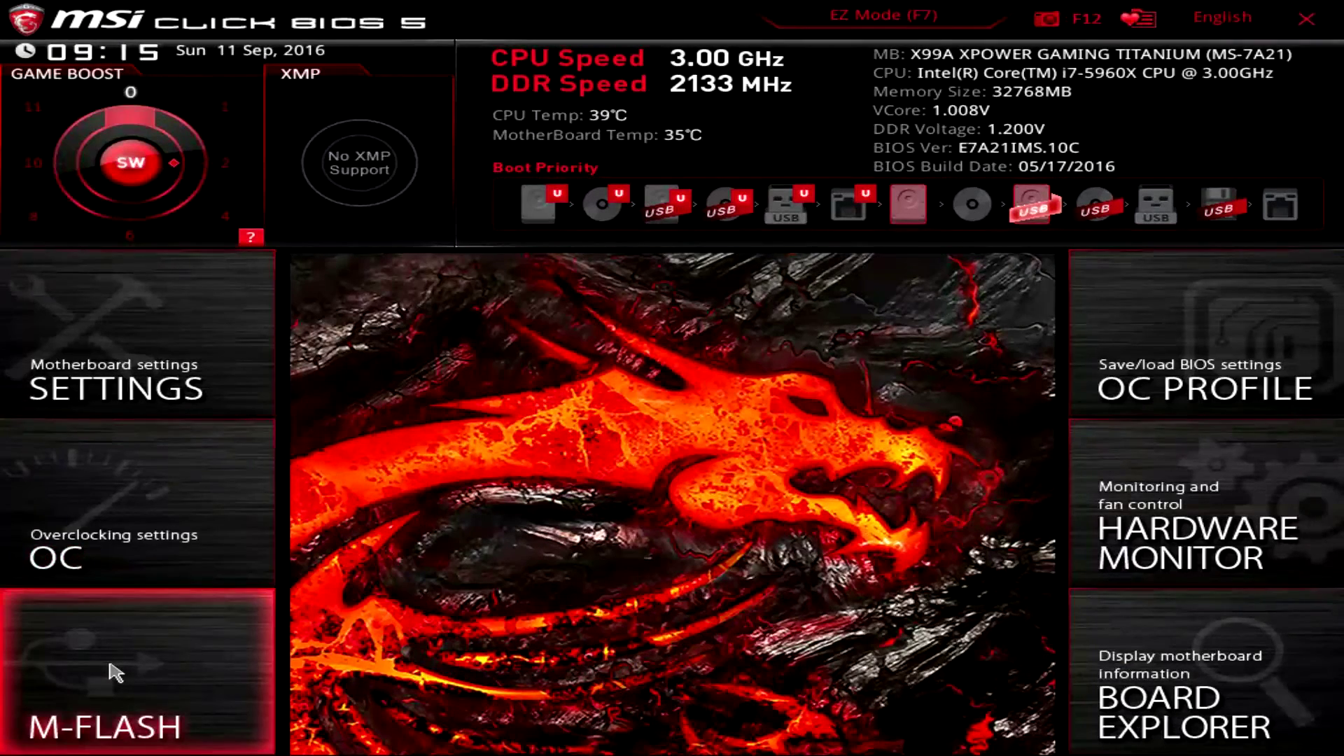
left_click(158, 663)
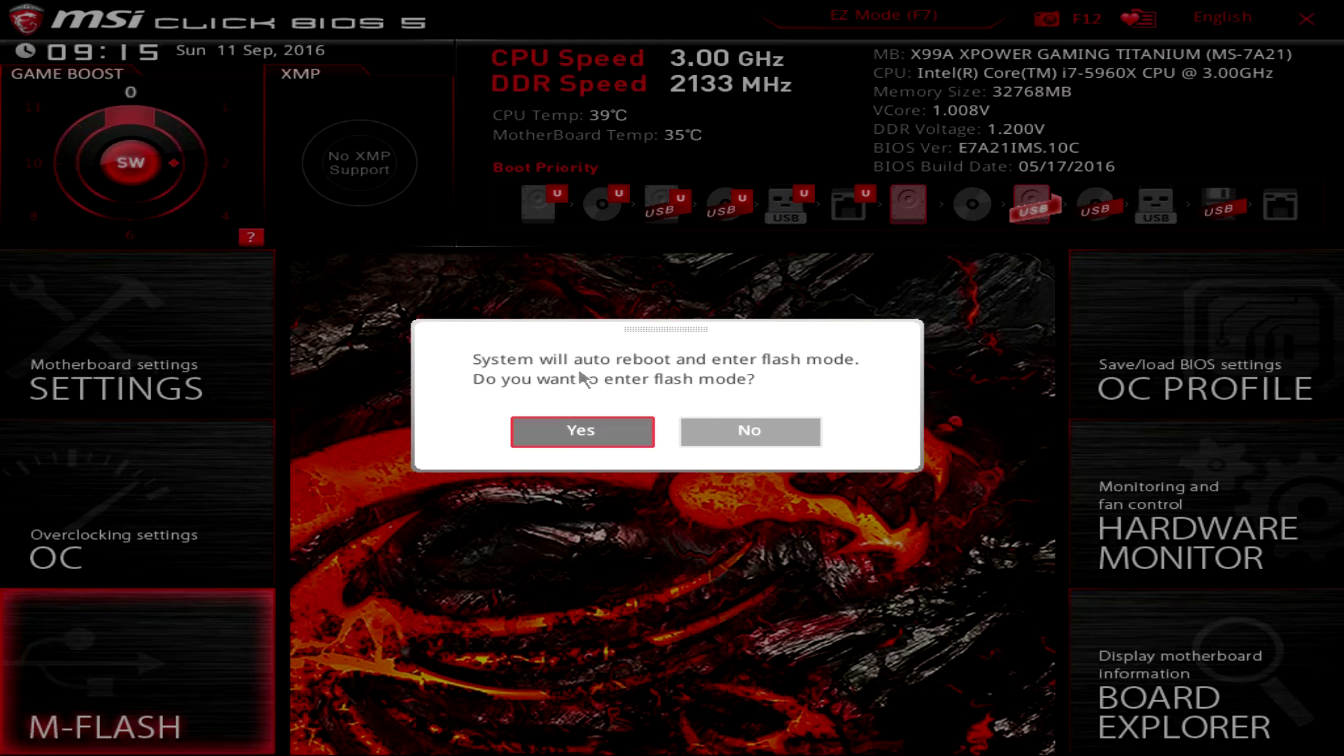
left_click(760, 435)
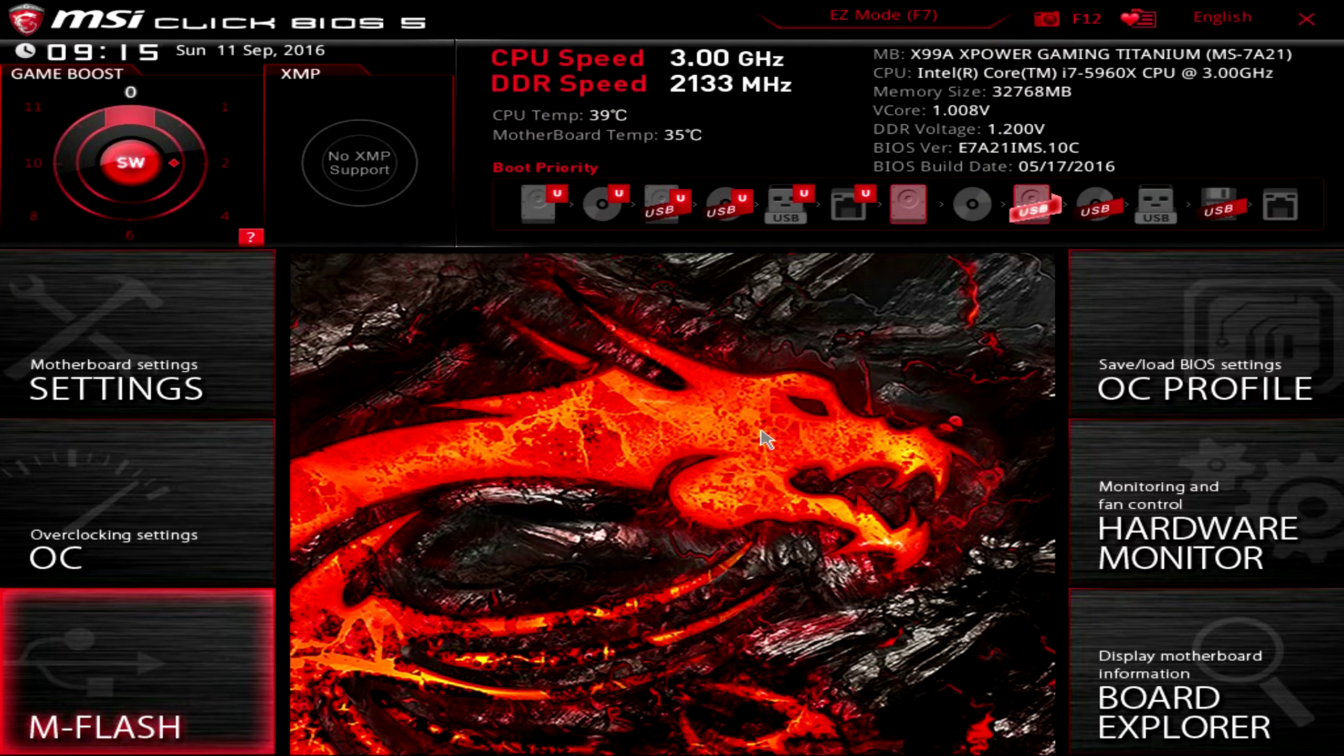
left_click(1211, 332)
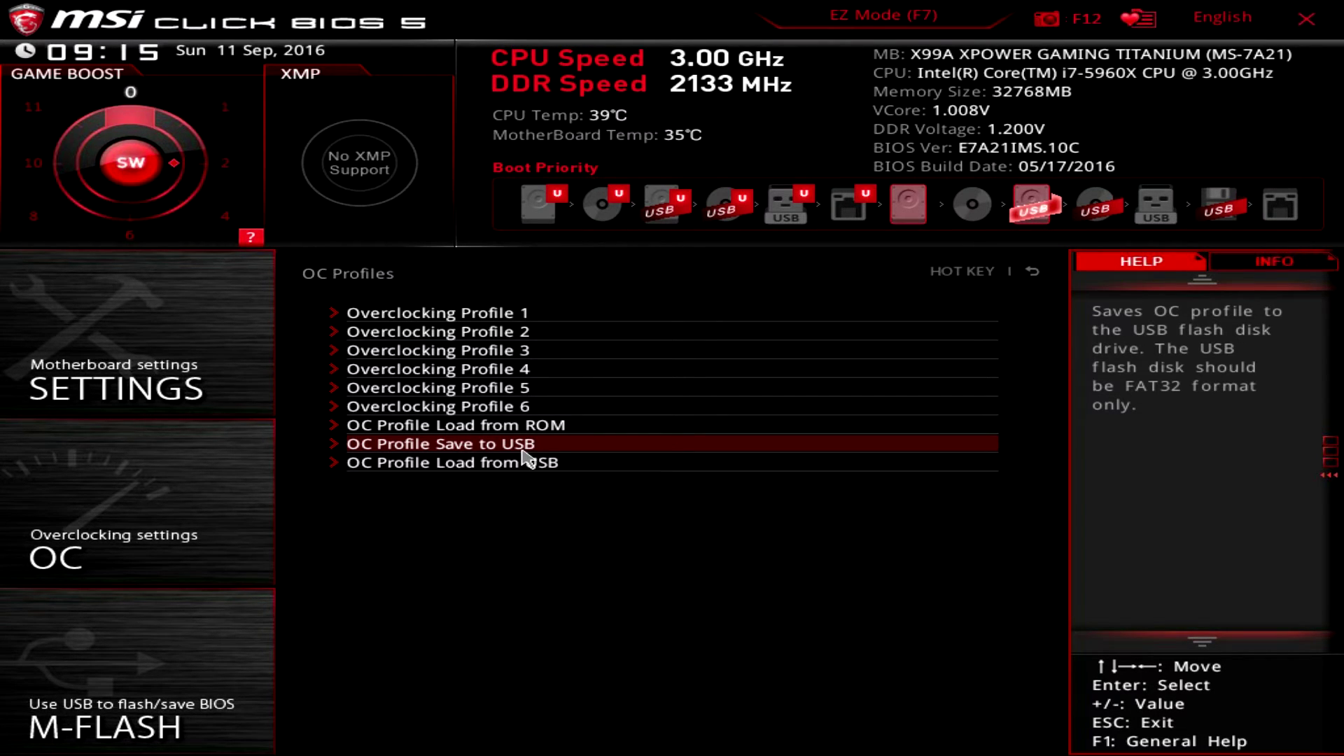
key("Escape")
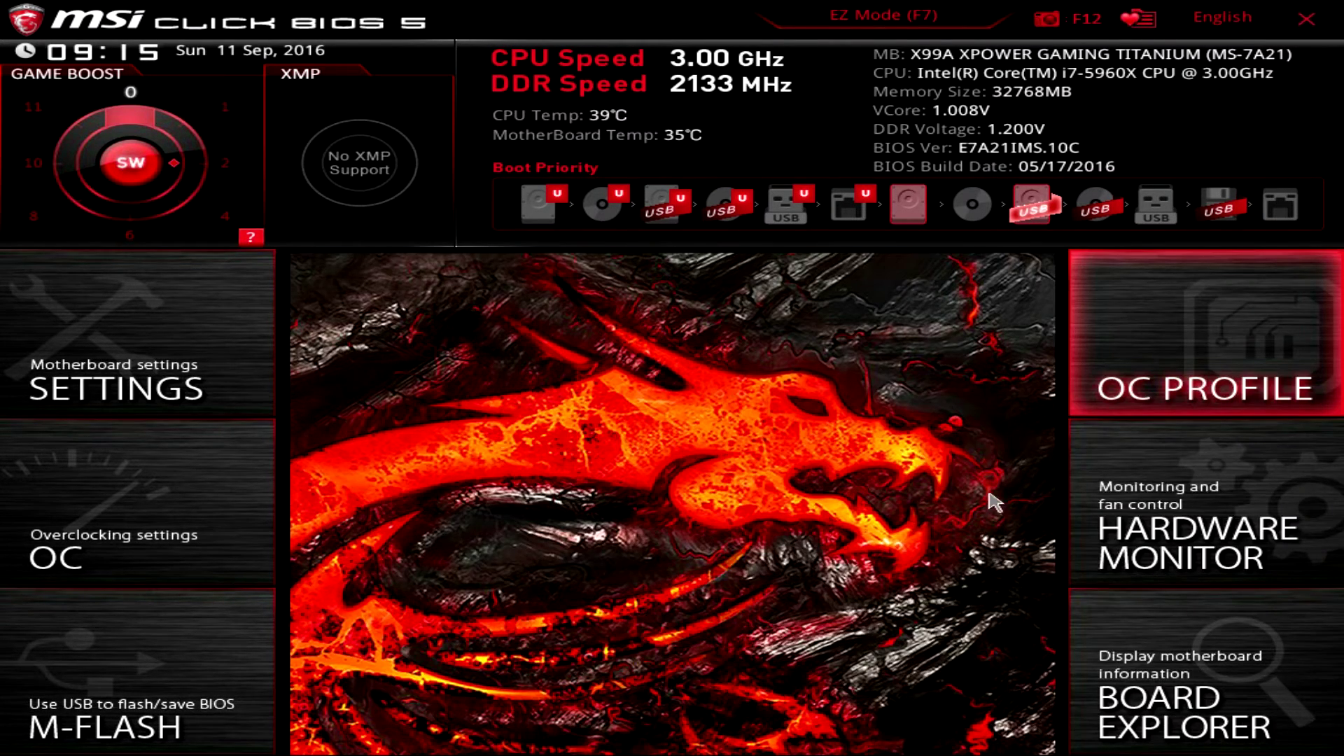
left_click(1204, 504)
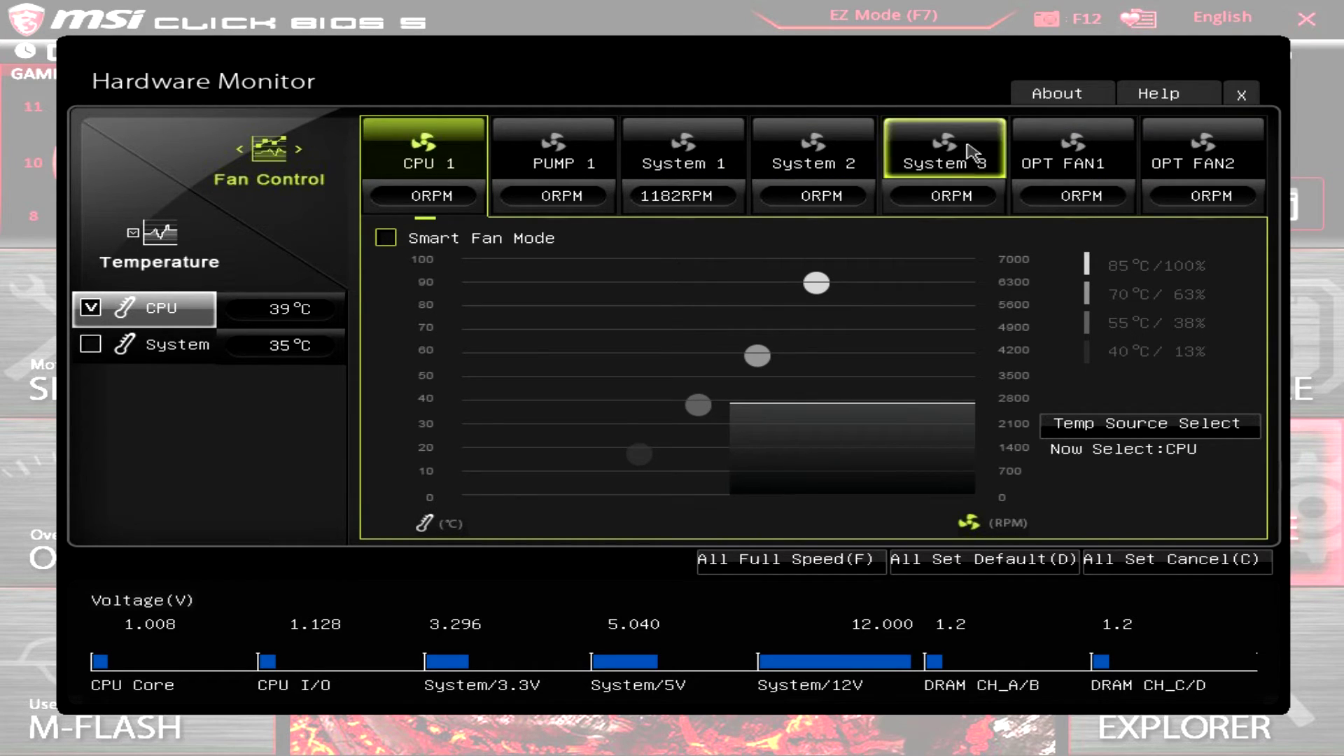
left_click(1243, 95)
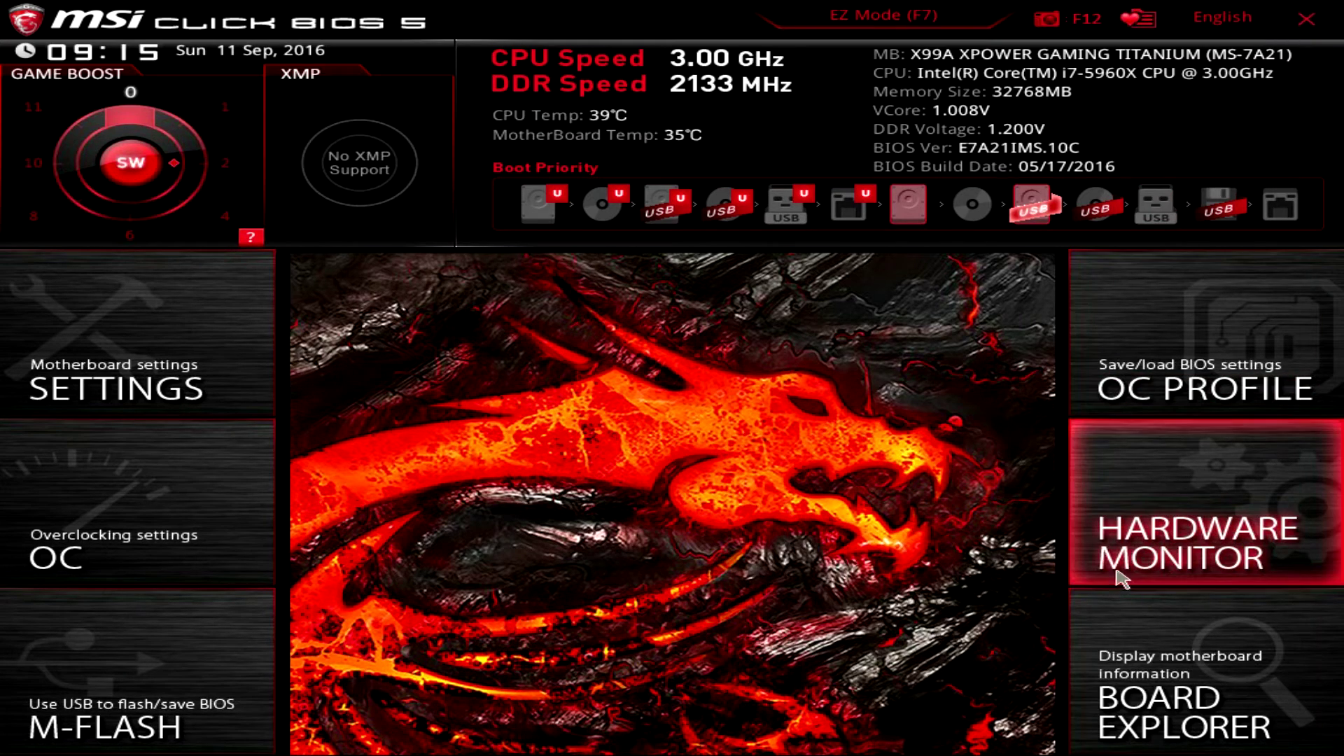
left_click(1119, 664)
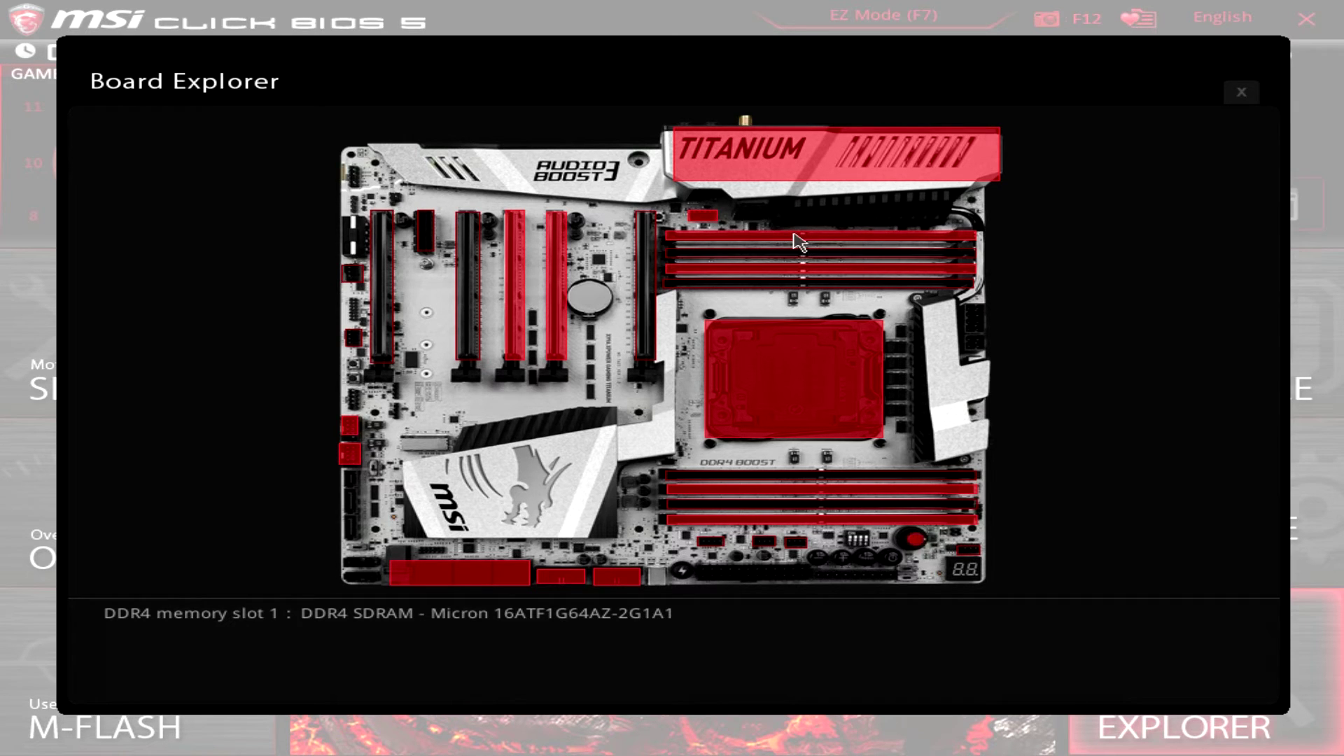
mouse_move(616, 573)
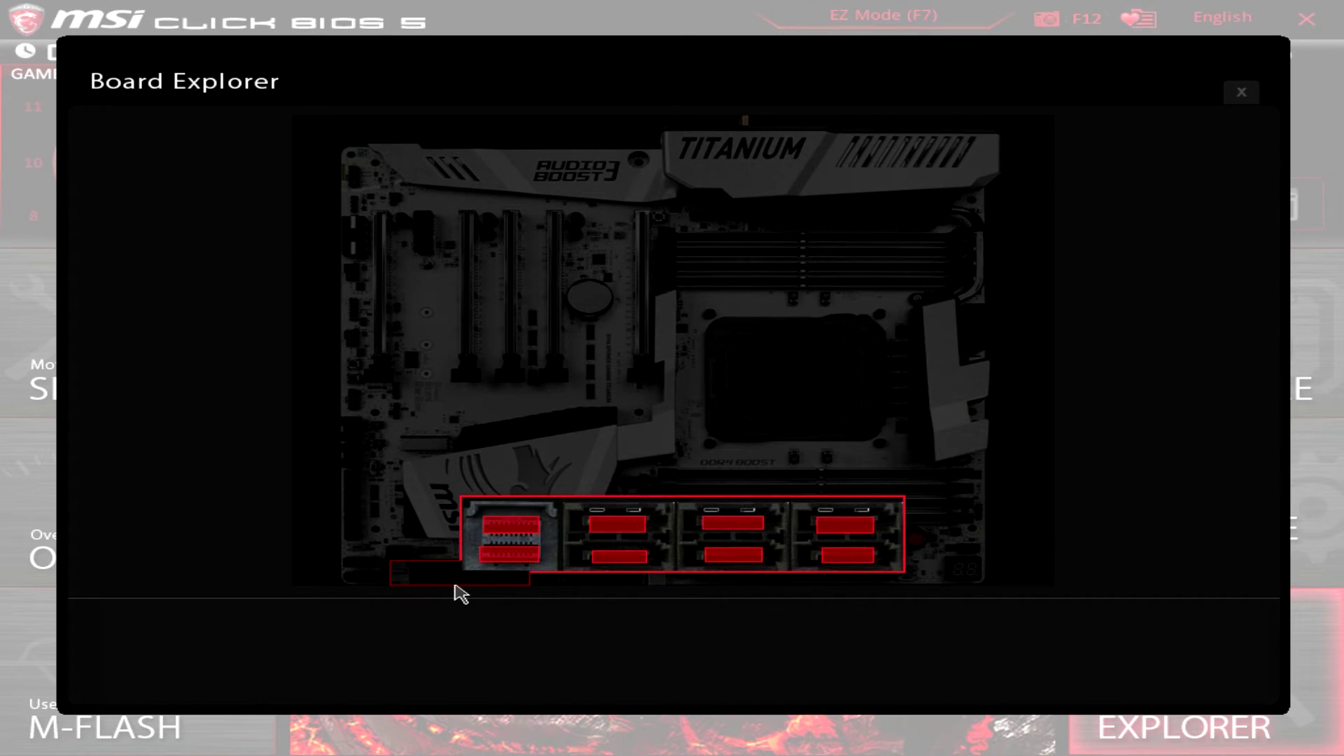
mouse_move(486, 586)
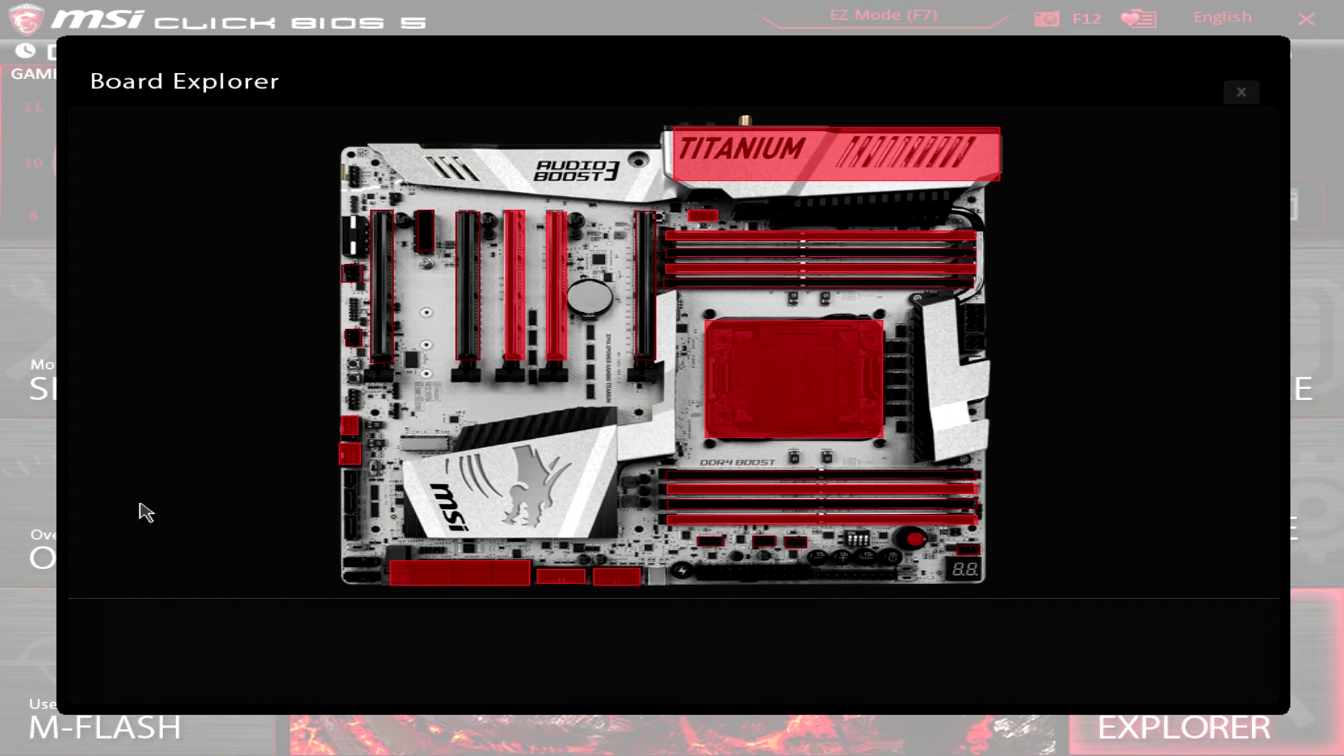
mouse_move(807, 183)
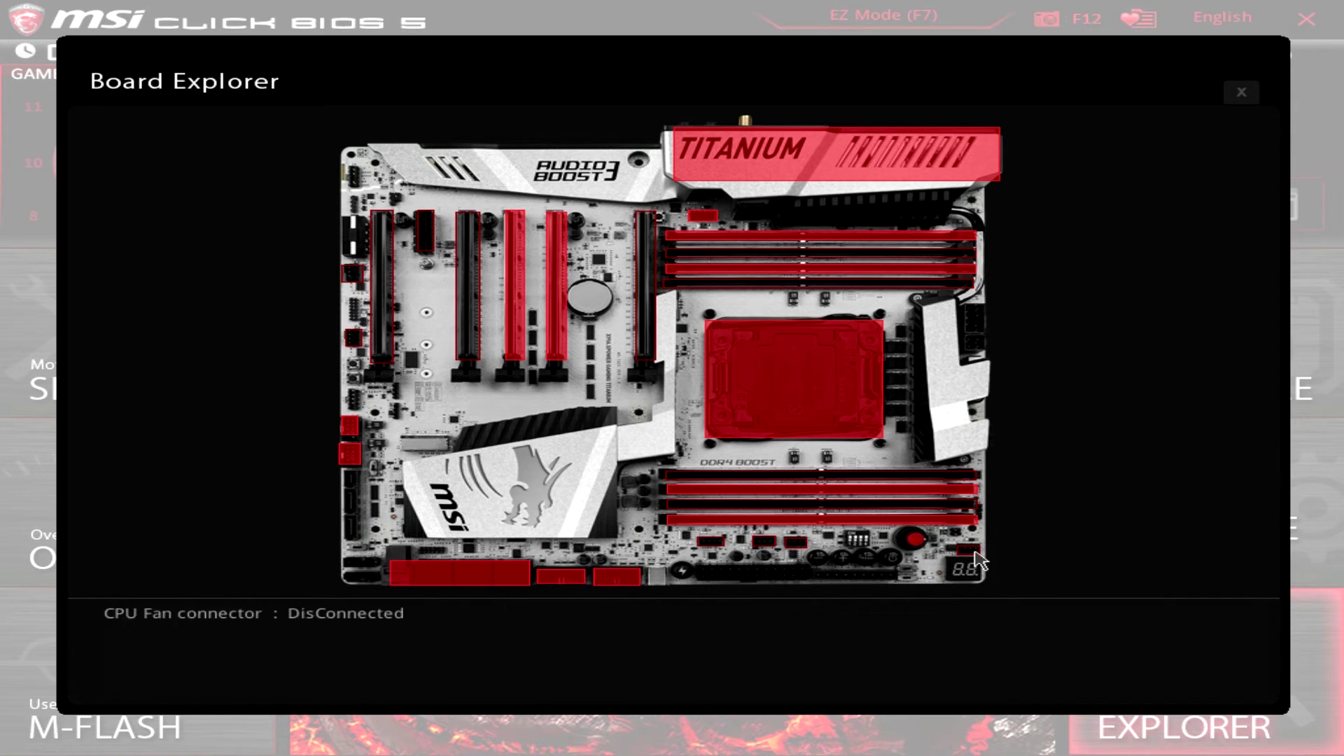
left_click(1241, 93)
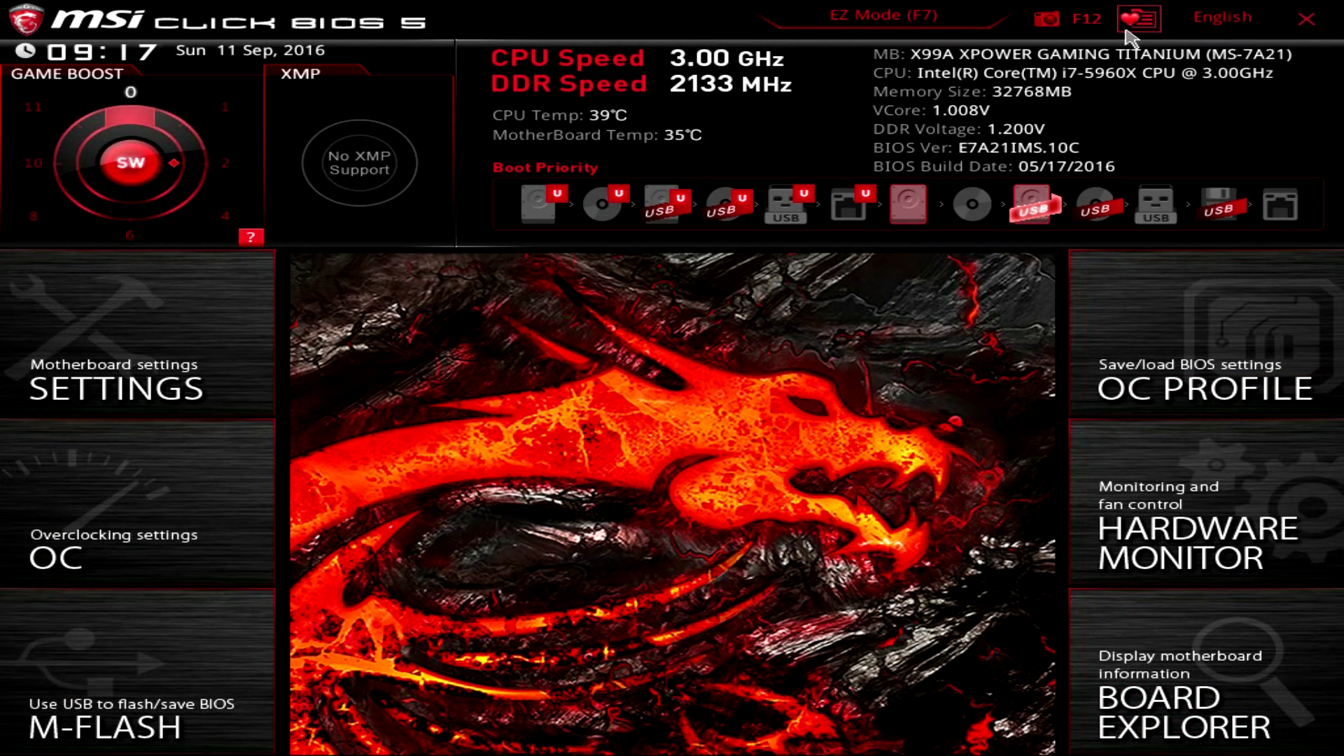
left_click(1147, 34)
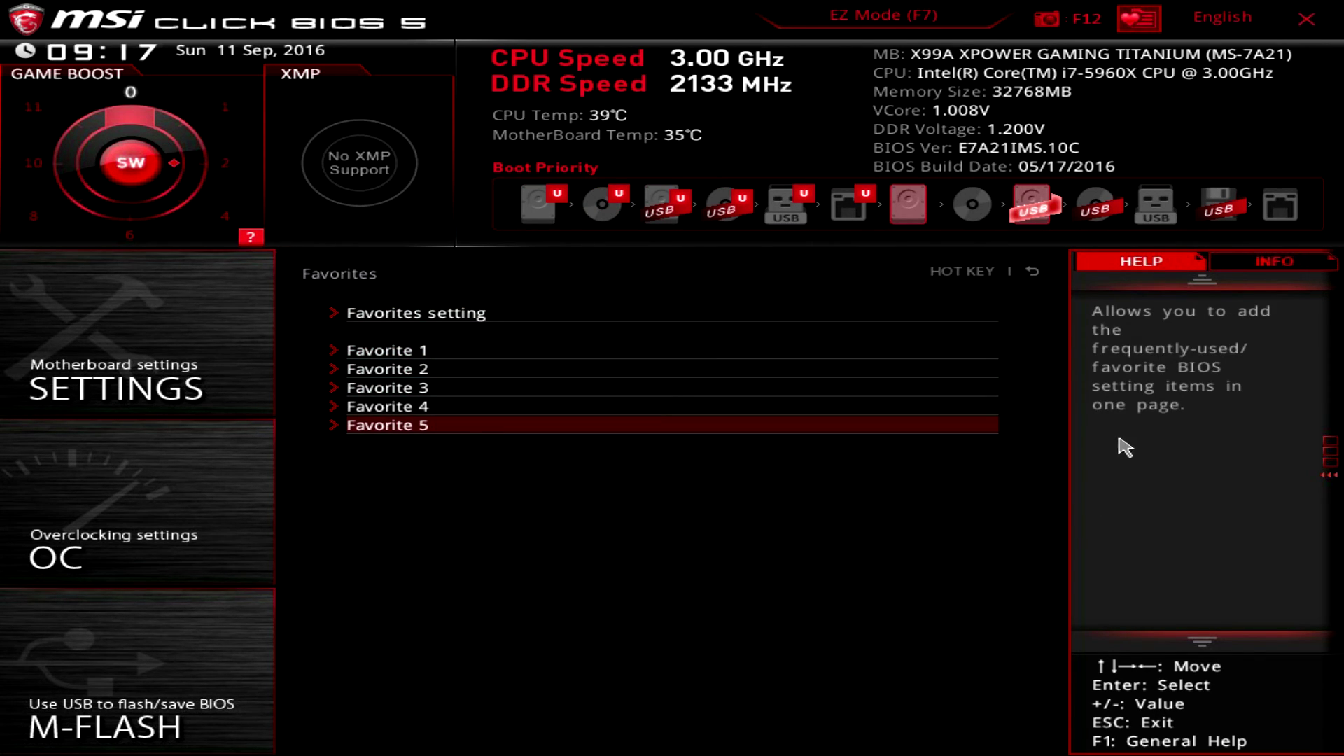
left_click(174, 541)
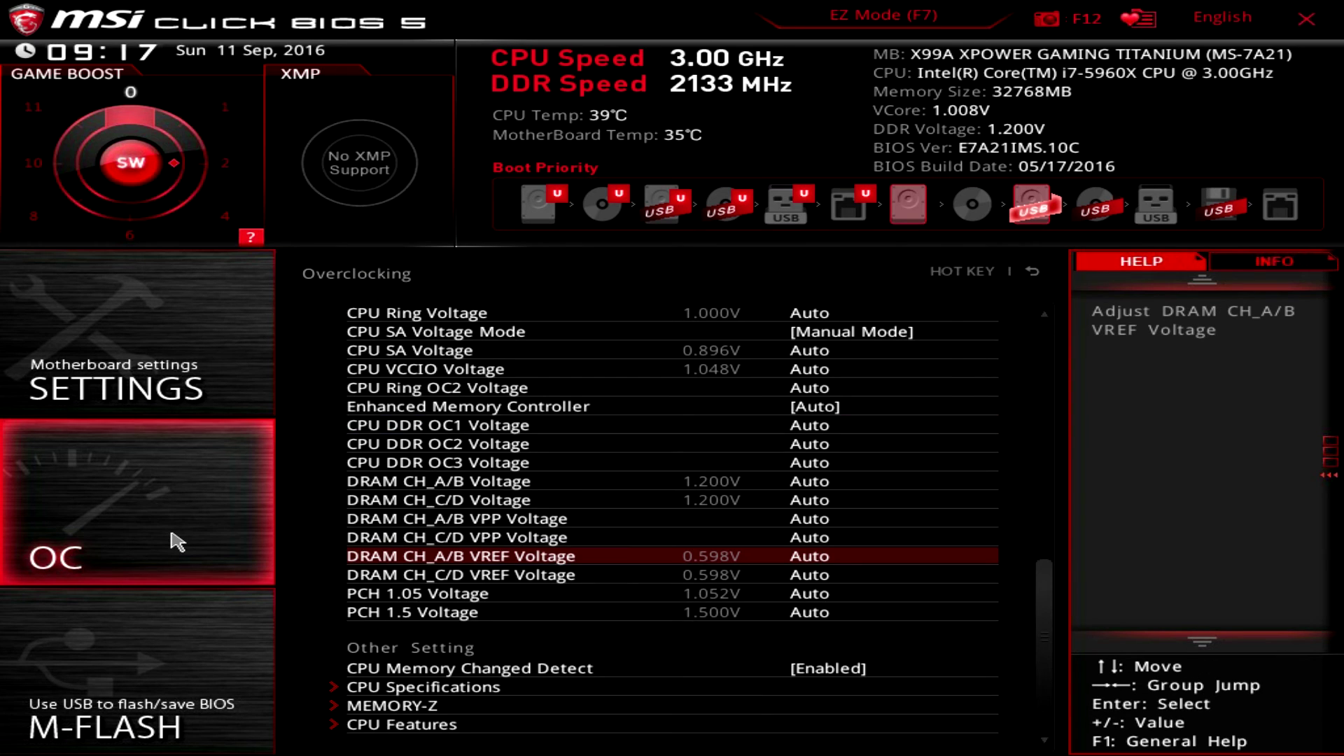
key("Up")
key("Up")
key("Up")
key("Up")
key("Up")
key("Up")
key("Up")
key("Up")
key("Up")
key("Up")
key("Up")
key("Up")
key("Up")
key("Up")
key("Up")
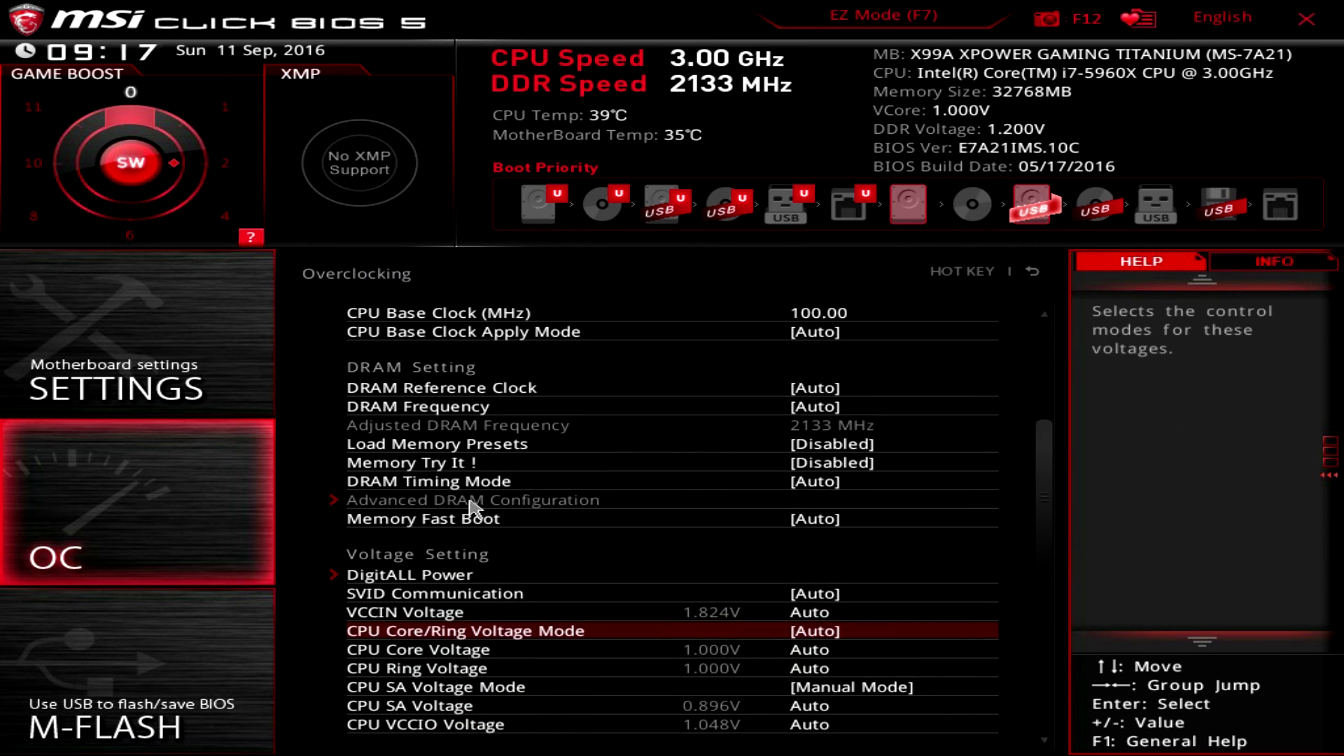
key("Up")
key("Up")
key("Up")
key("Up")
key("Up")
key("Up")
key("Up")
key("Up")
key("Up")
key("Up")
key("Up")
key("Up")
left_click(57, 365)
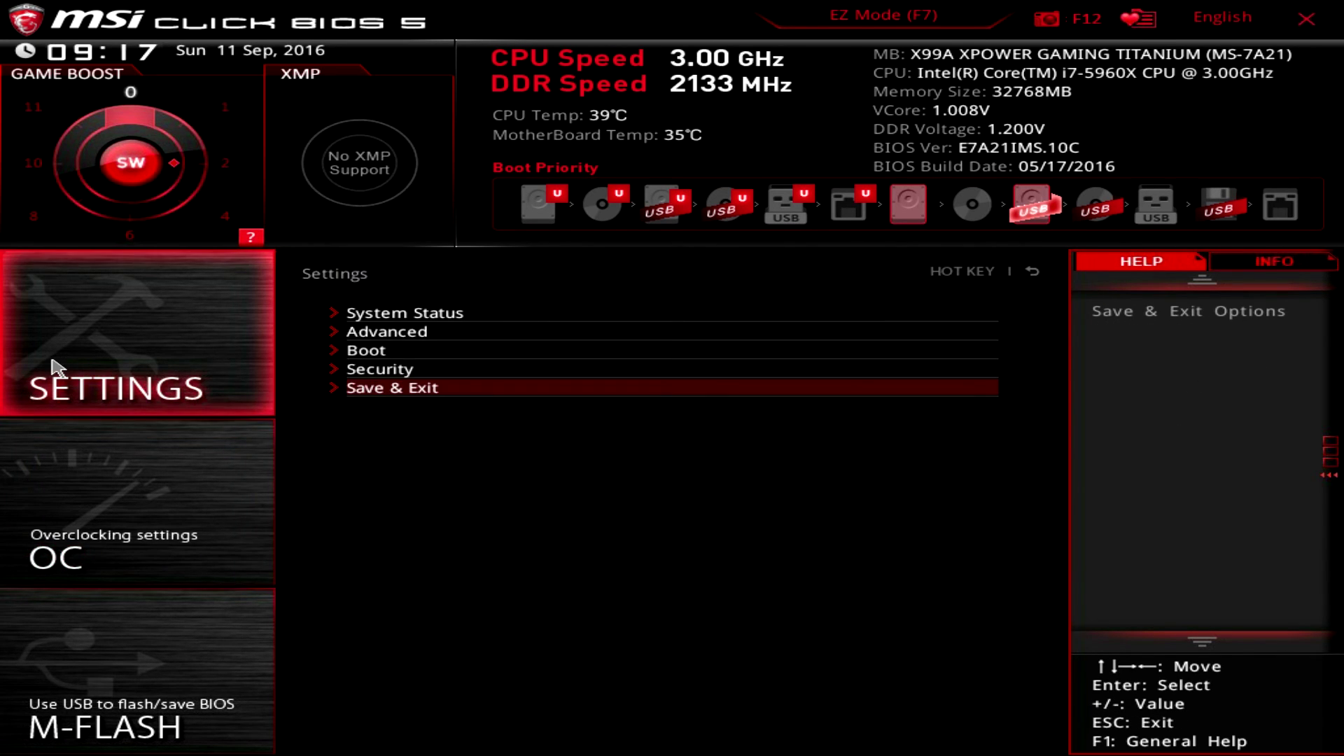
key("Escape")
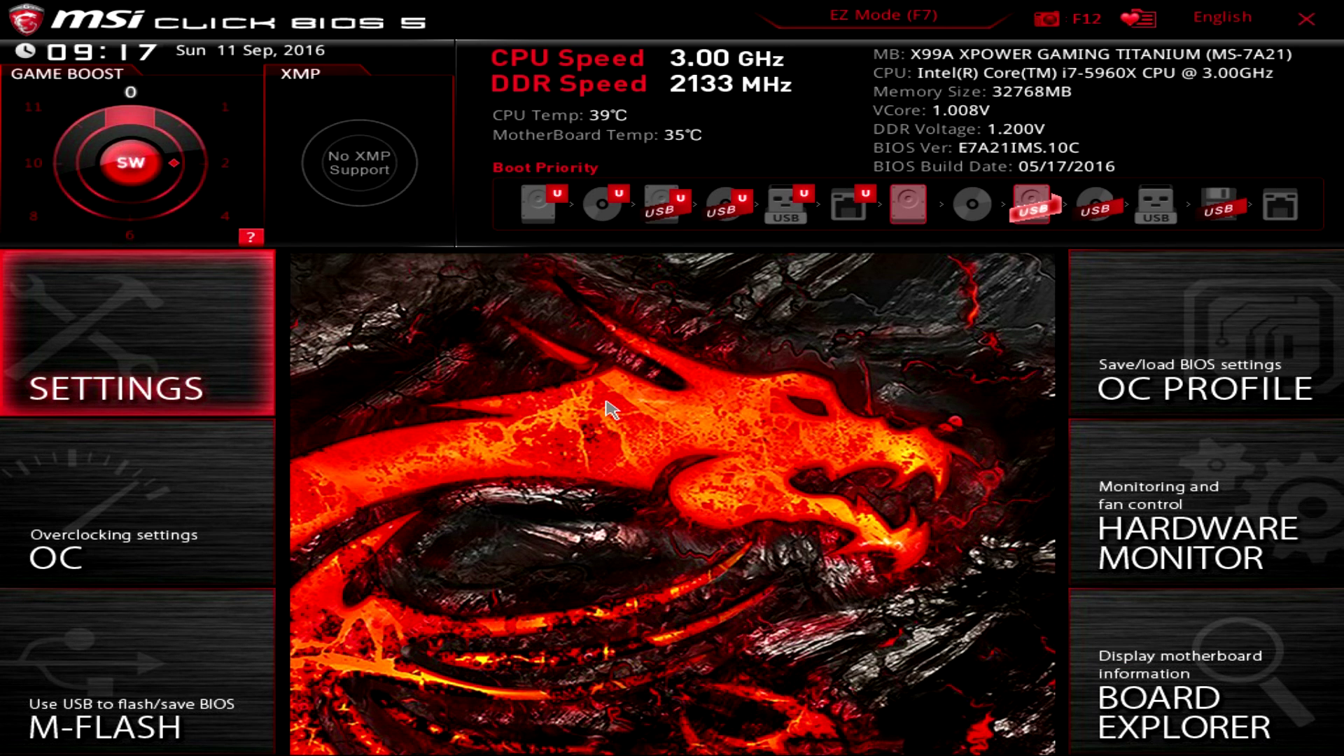